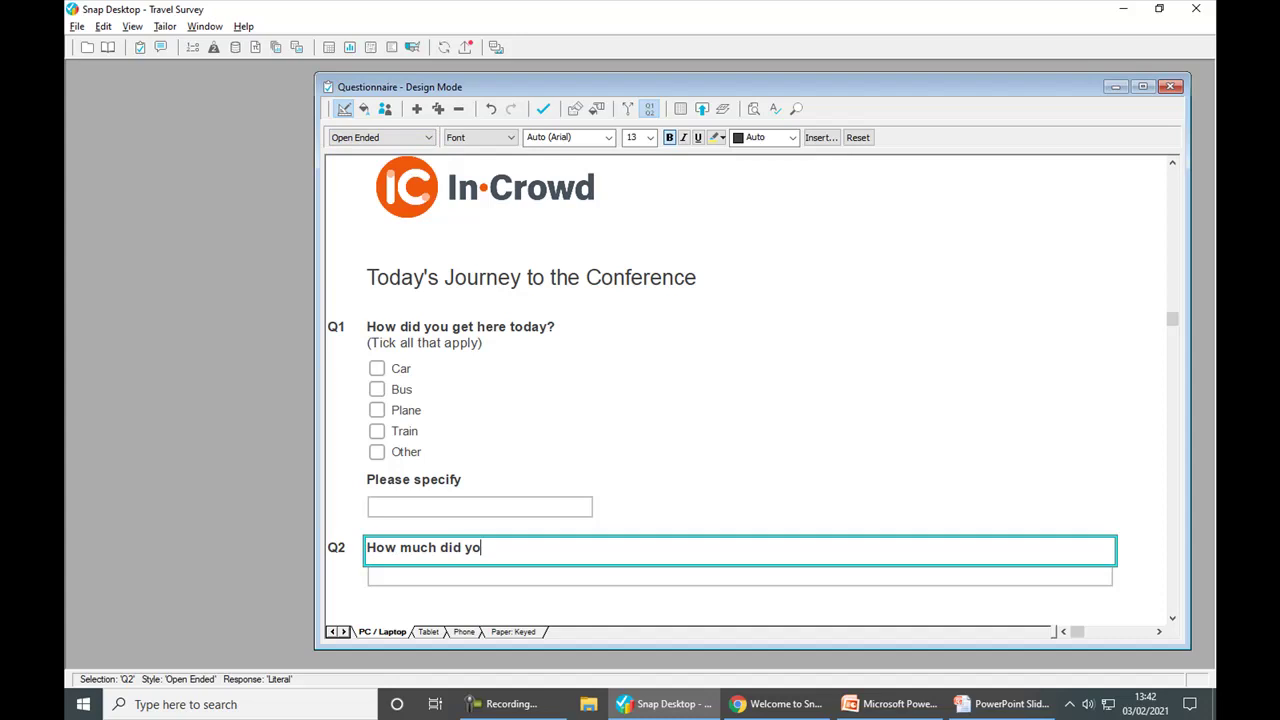
# Complete the Q2 question text so it reads "How much did you spend getting here today?".
pyautogui.write('tting here tod')
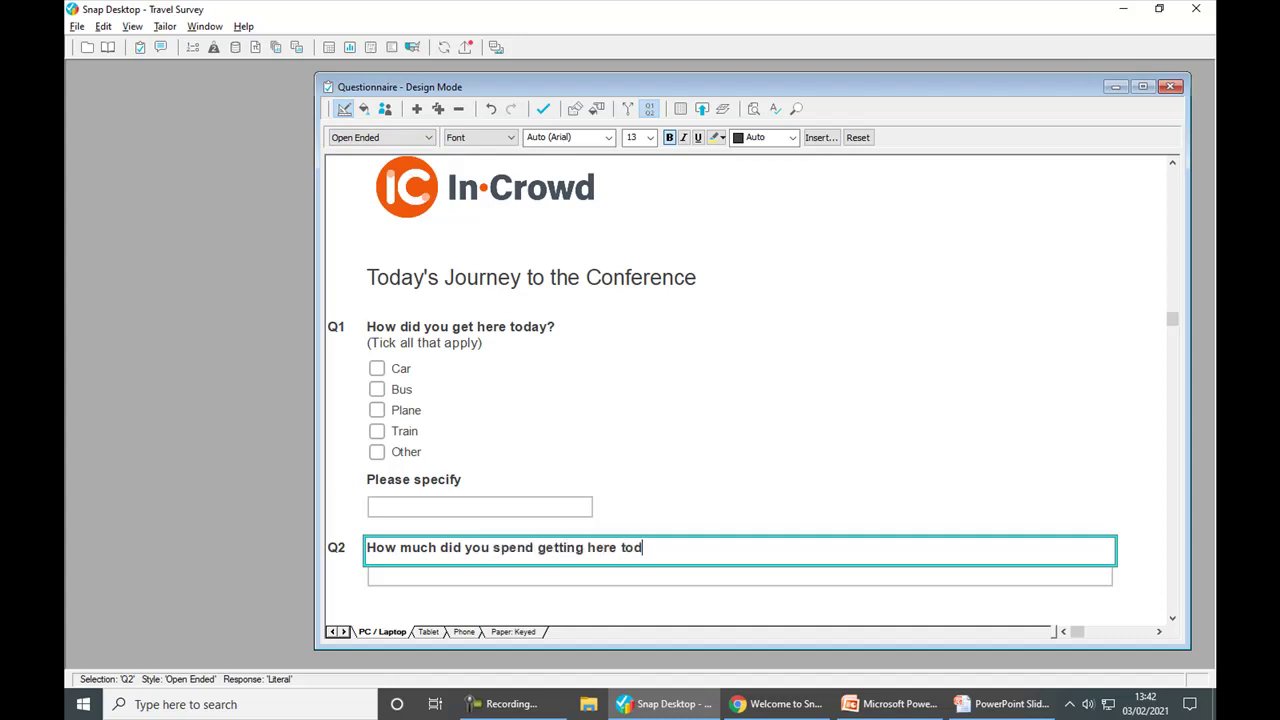
pyautogui.write('ay?')
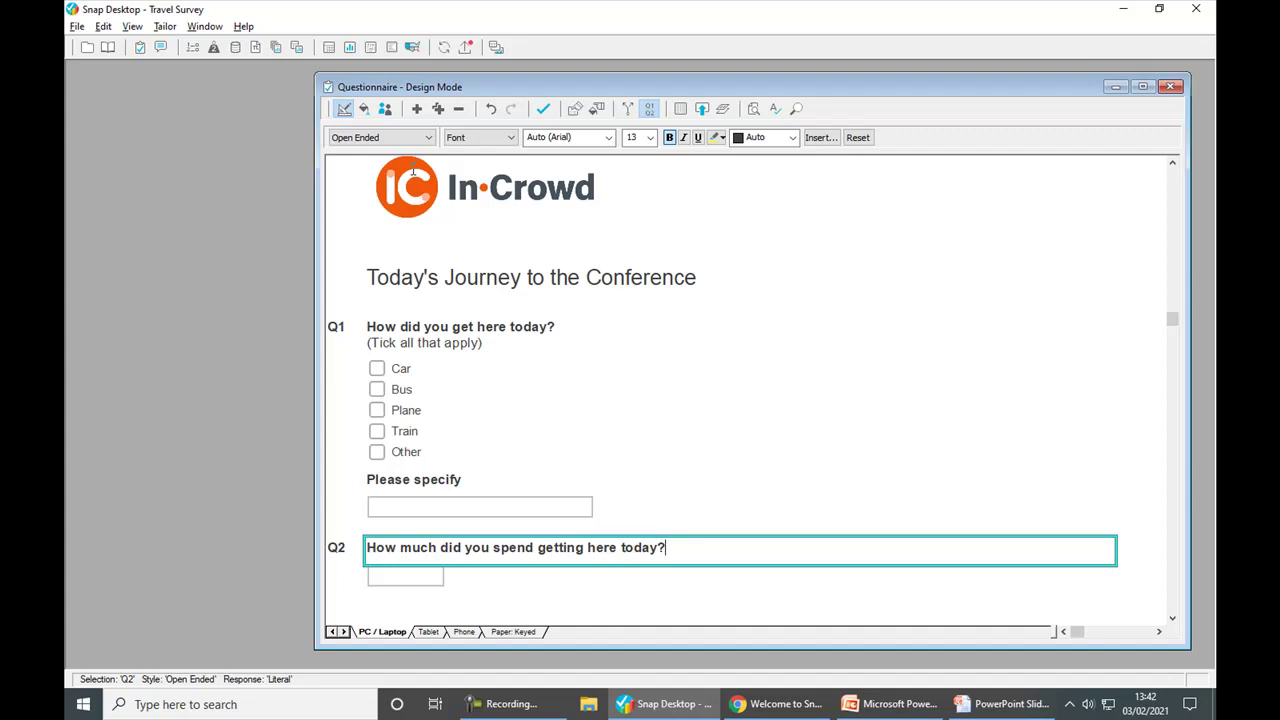
# Set Q2's variable properties to a Quantity response with the currency pattern.
pyautogui.rightClick(688, 550)
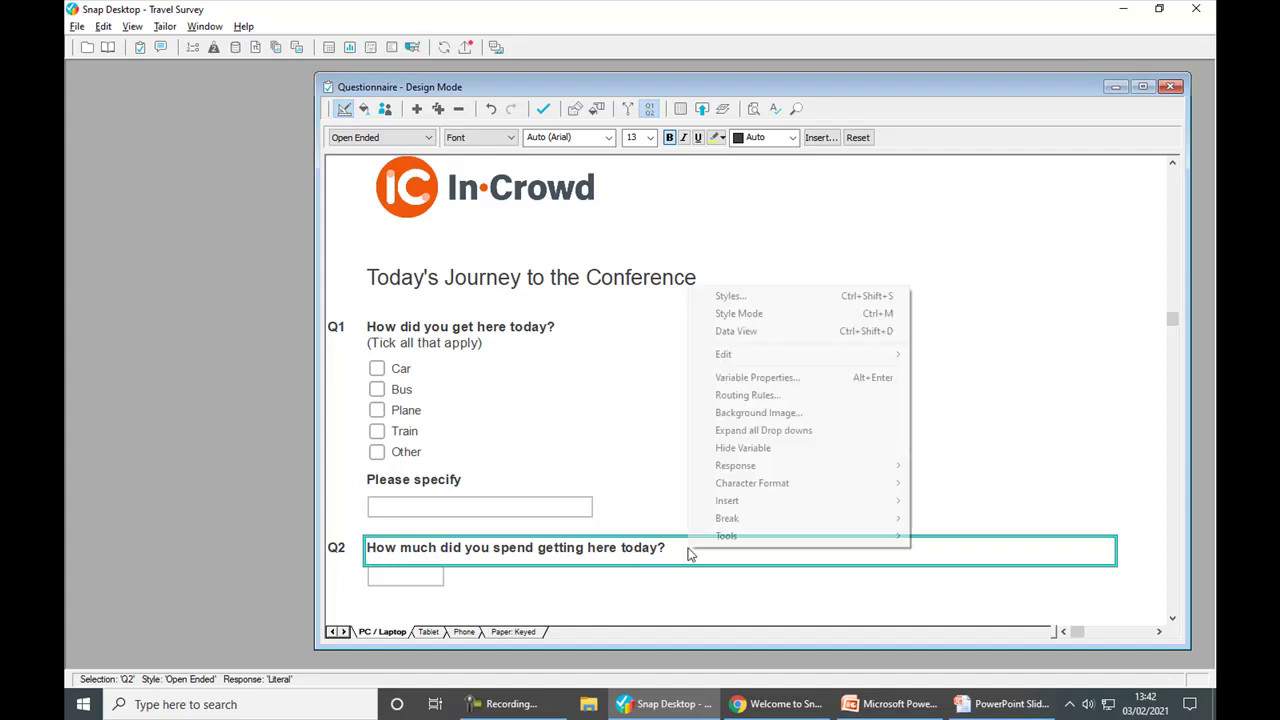
pyautogui.click(799, 378)
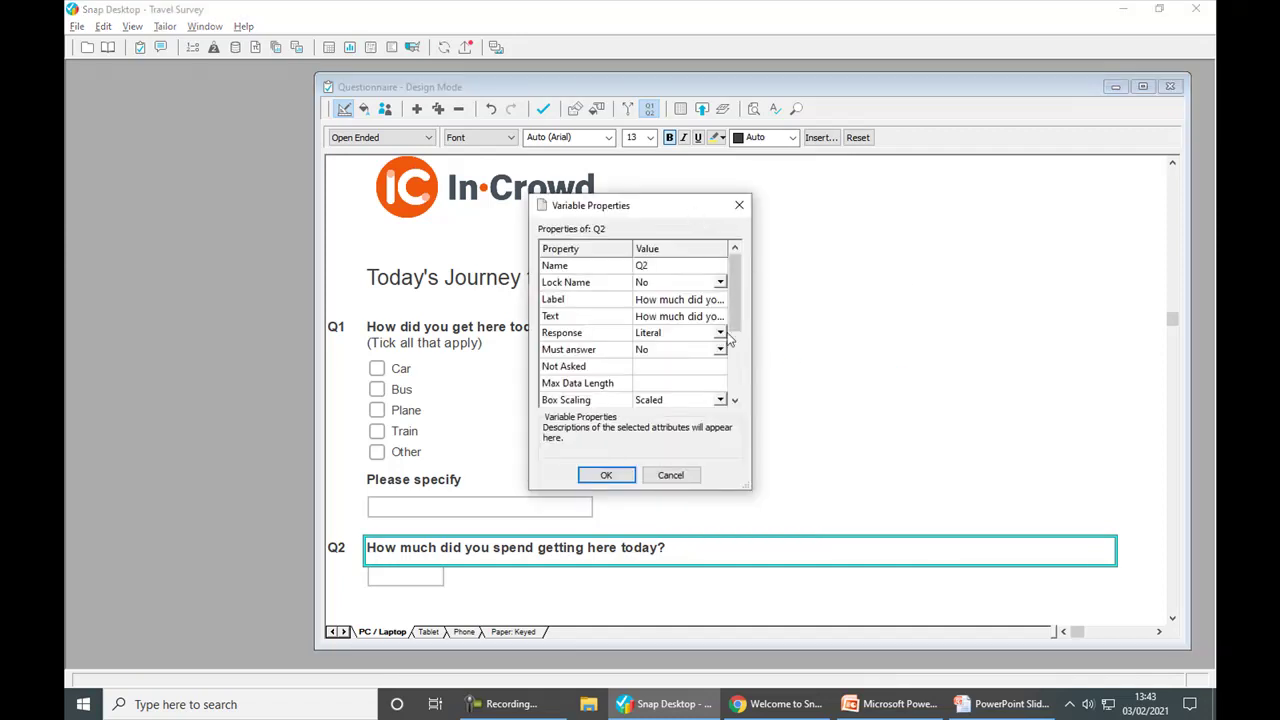
pyautogui.moveTo(750, 488); pyautogui.dragTo(825, 615)
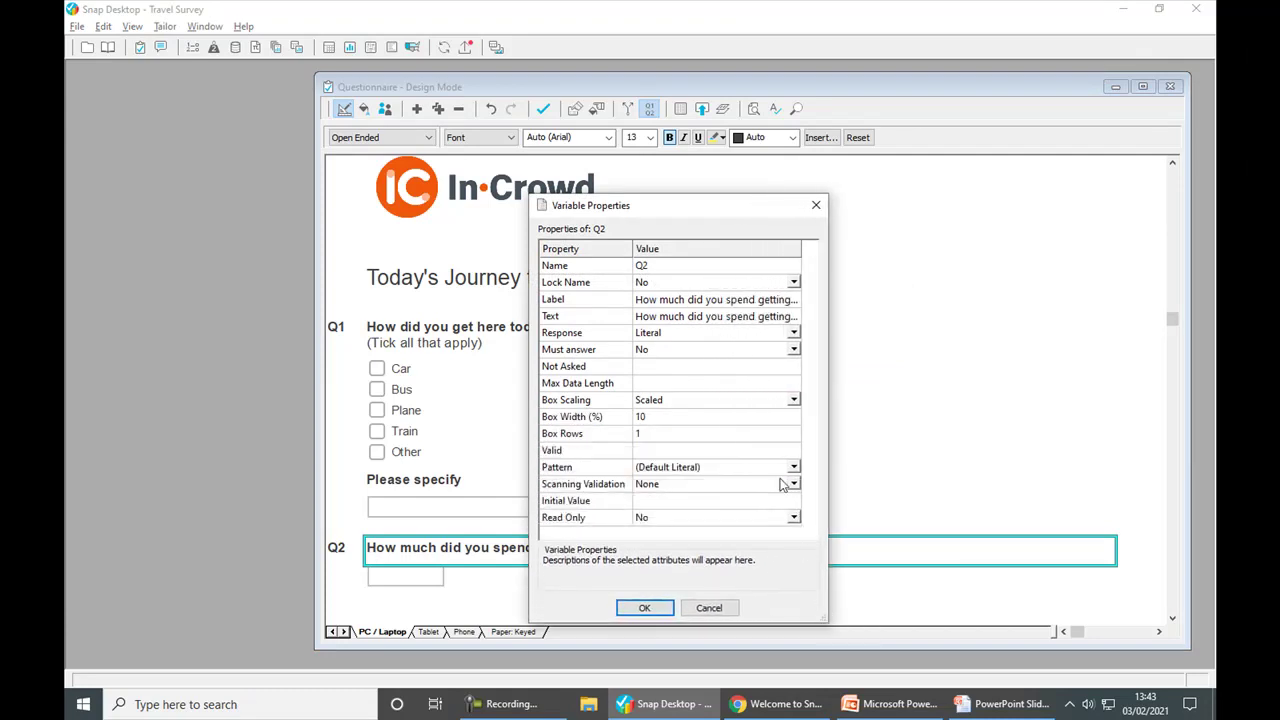
pyautogui.click(792, 334)
pyautogui.click(792, 334)
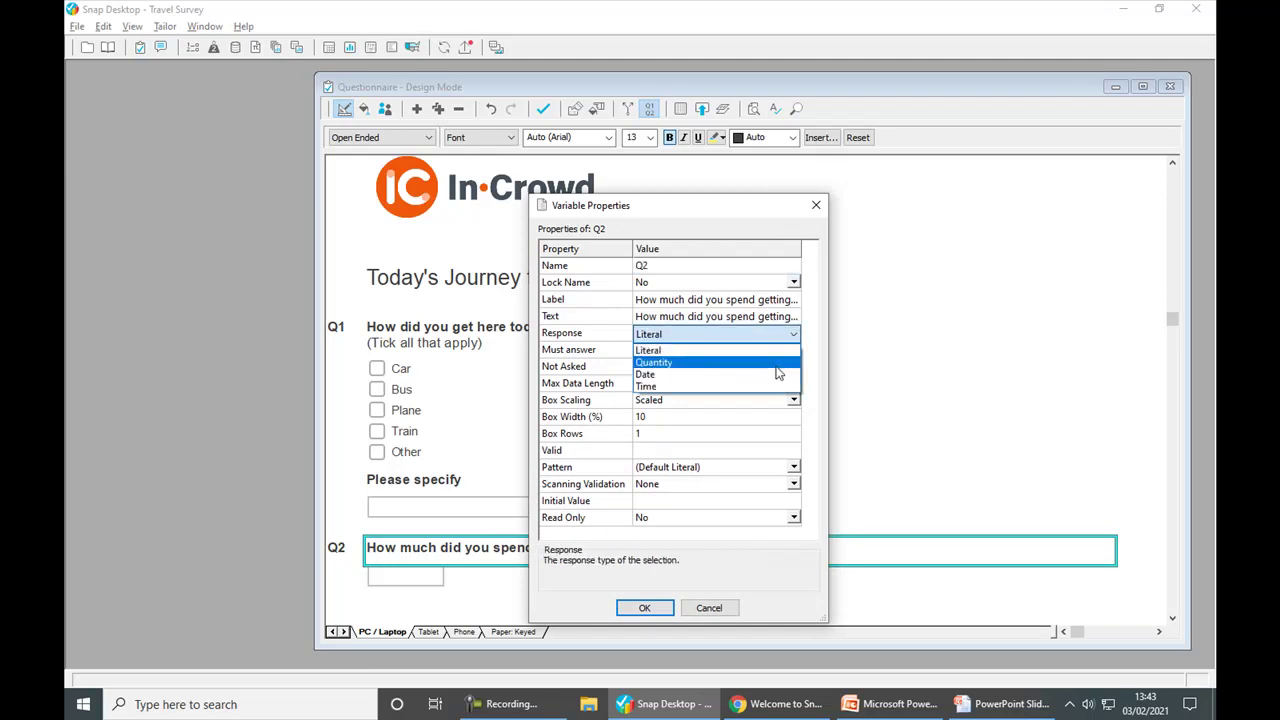
pyautogui.click(775, 365)
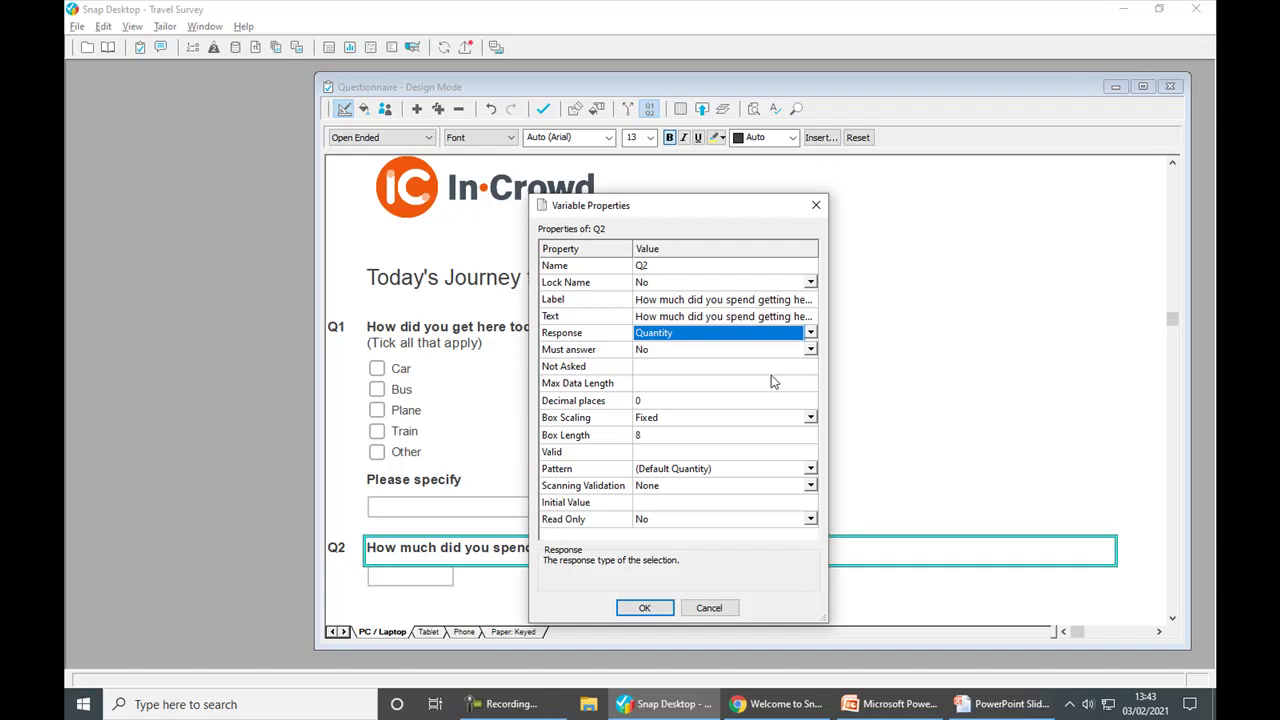
pyautogui.click(809, 474)
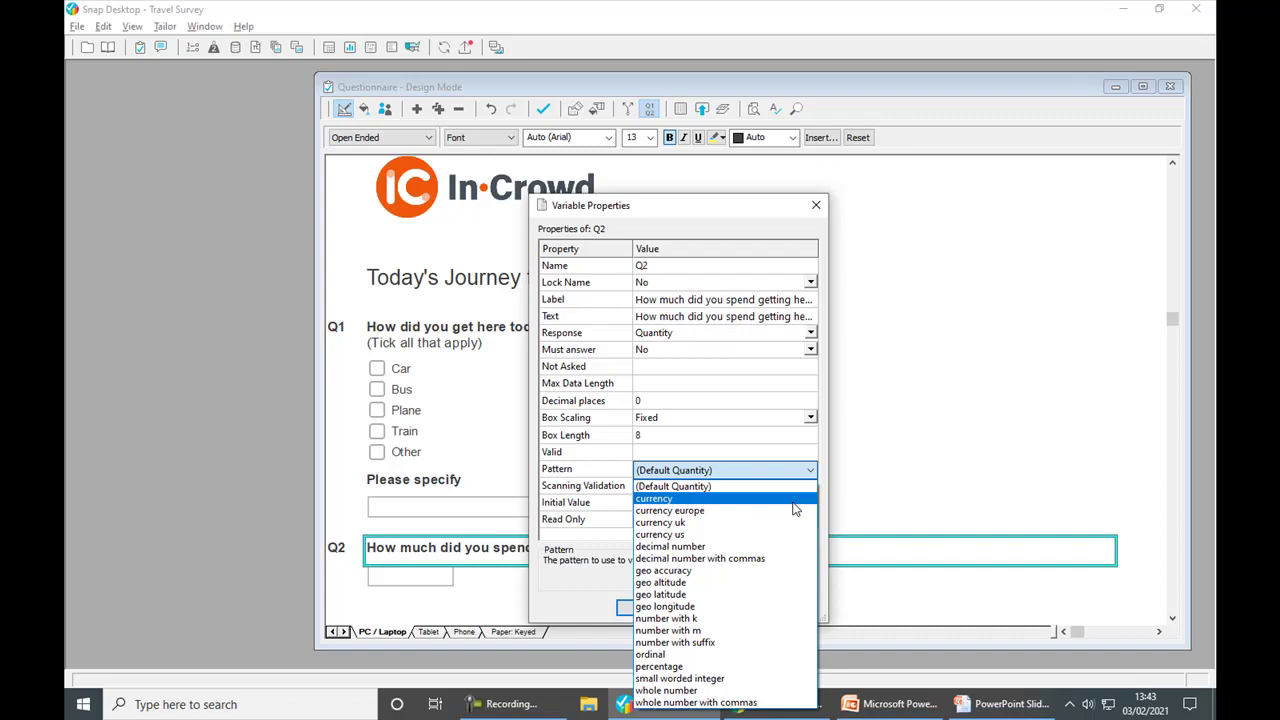
pyautogui.click(794, 503)
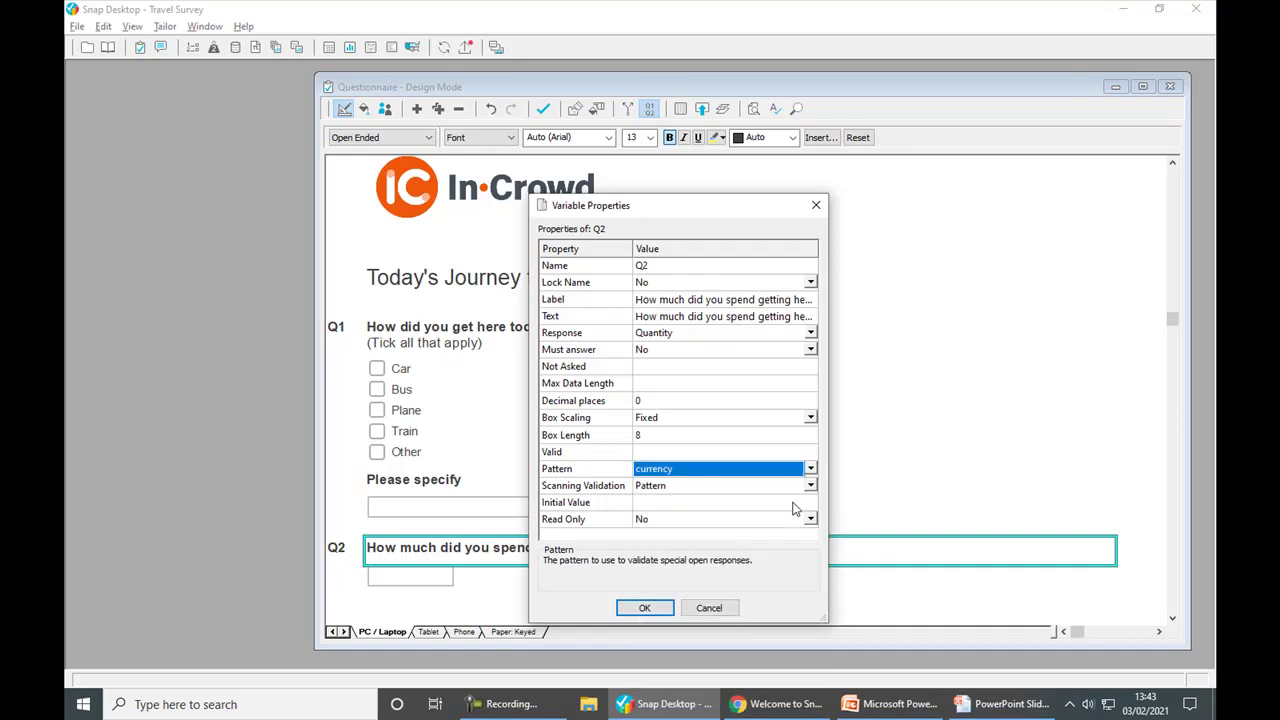
pyautogui.click(645, 608)
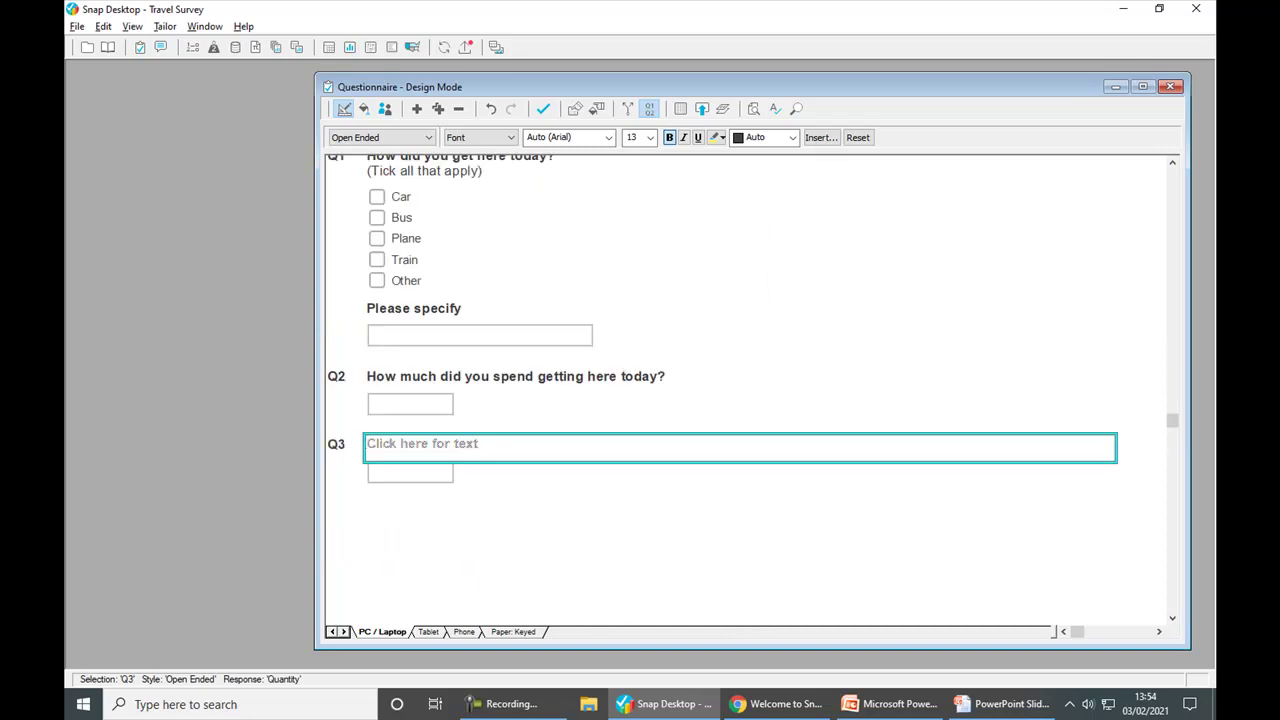
# Change Q3 to the Grid First style and enter the question "How would you rate your journey experience?".
pyautogui.click(408, 138)
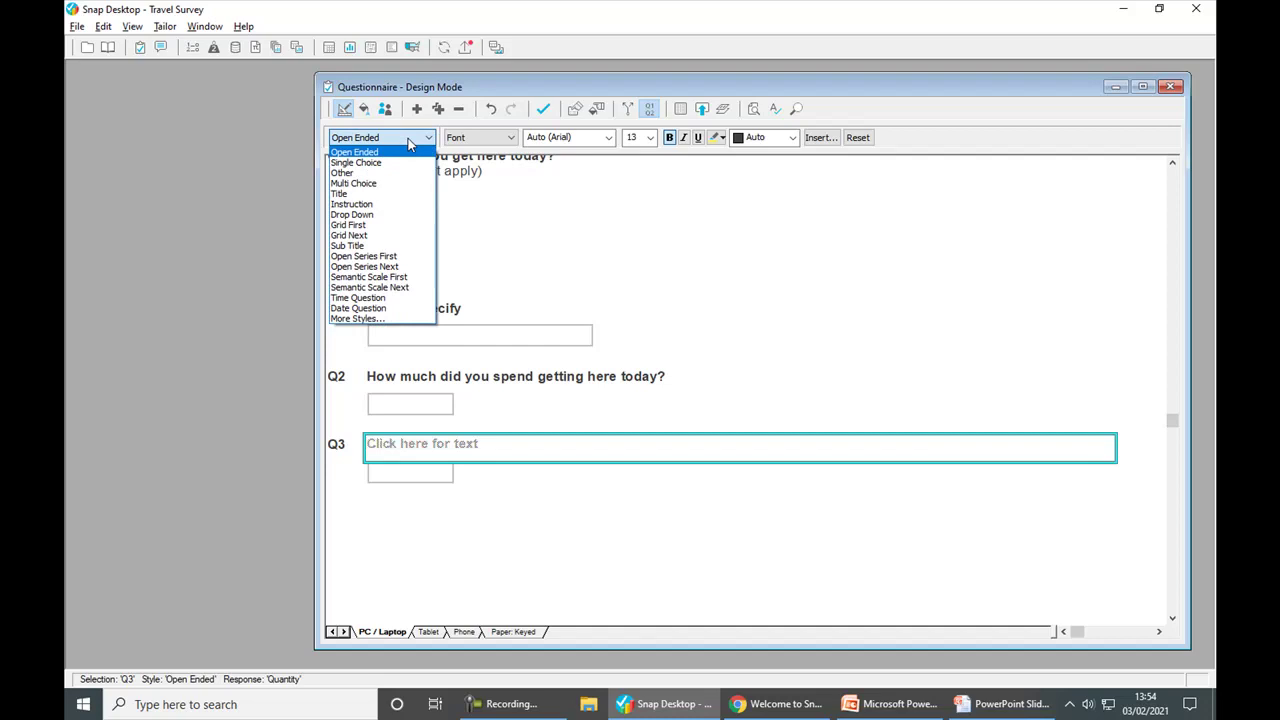
pyautogui.click(408, 224)
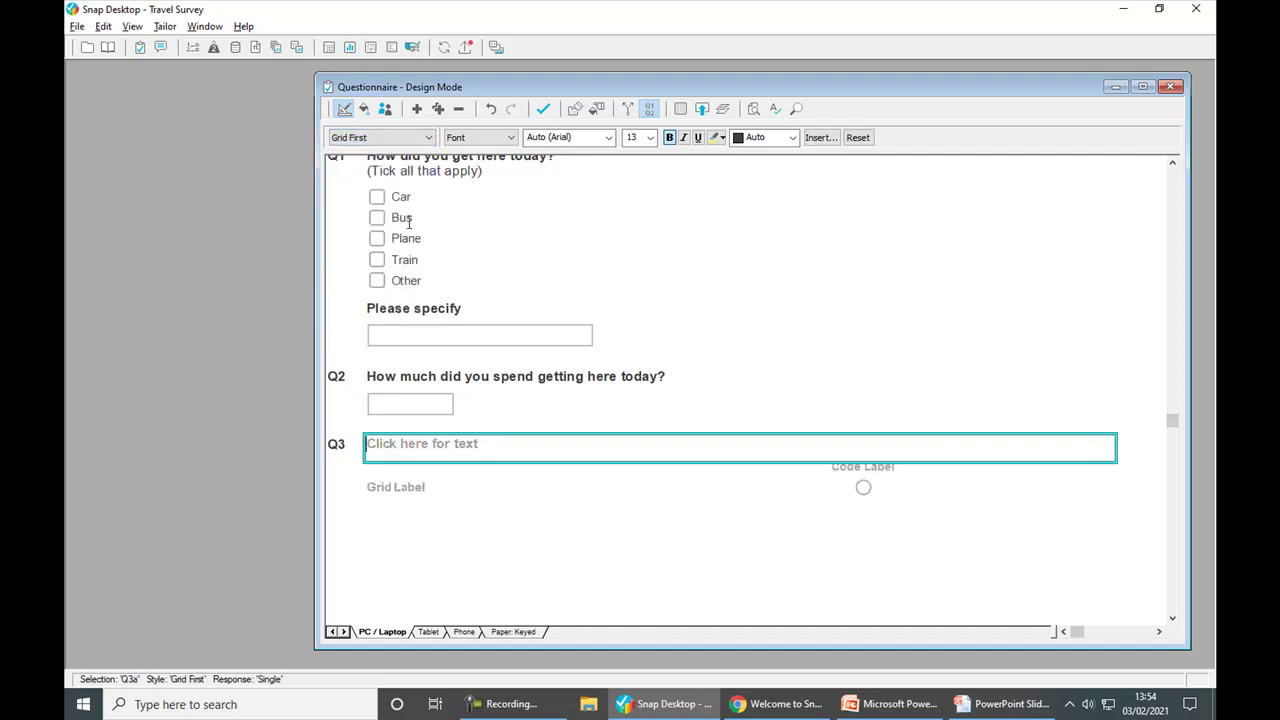
pyautogui.write('How would you rate your journe')
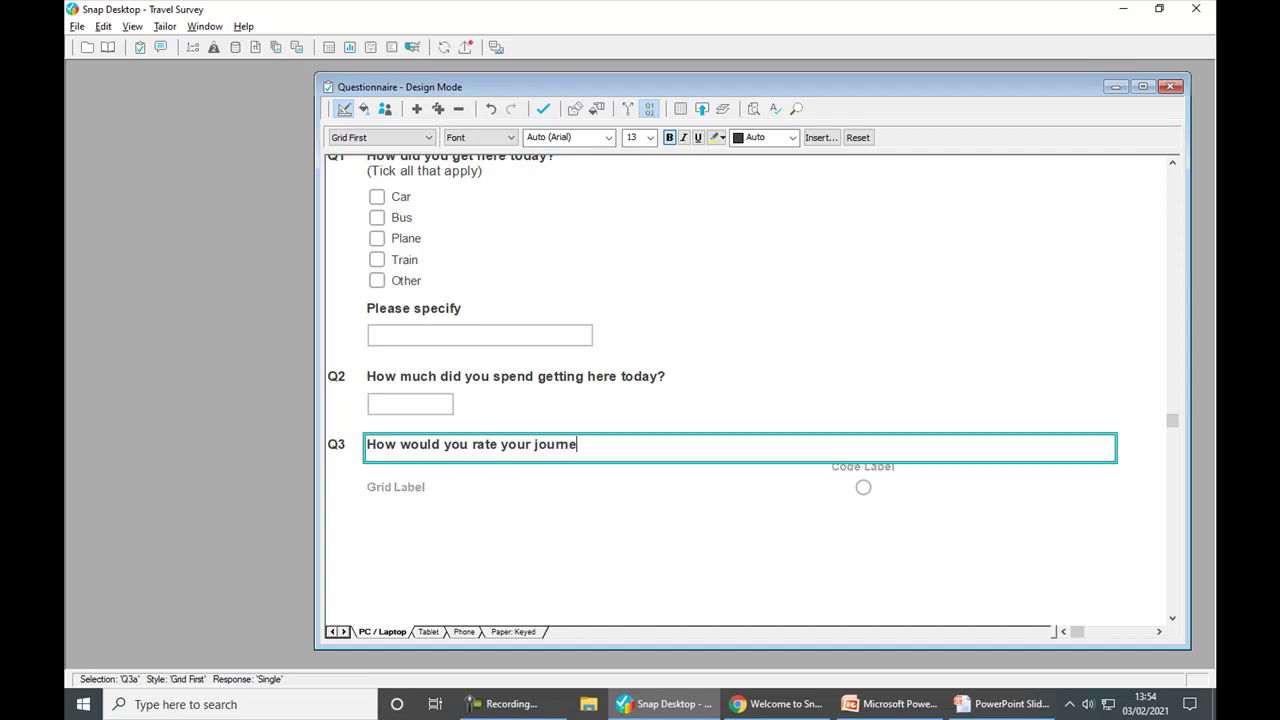
pyautogui.write('y experience?')
# Label the Q3 grid's answer columns Very Poor, Poor, OK, Good and Very Good.
pyautogui.press('Tab')
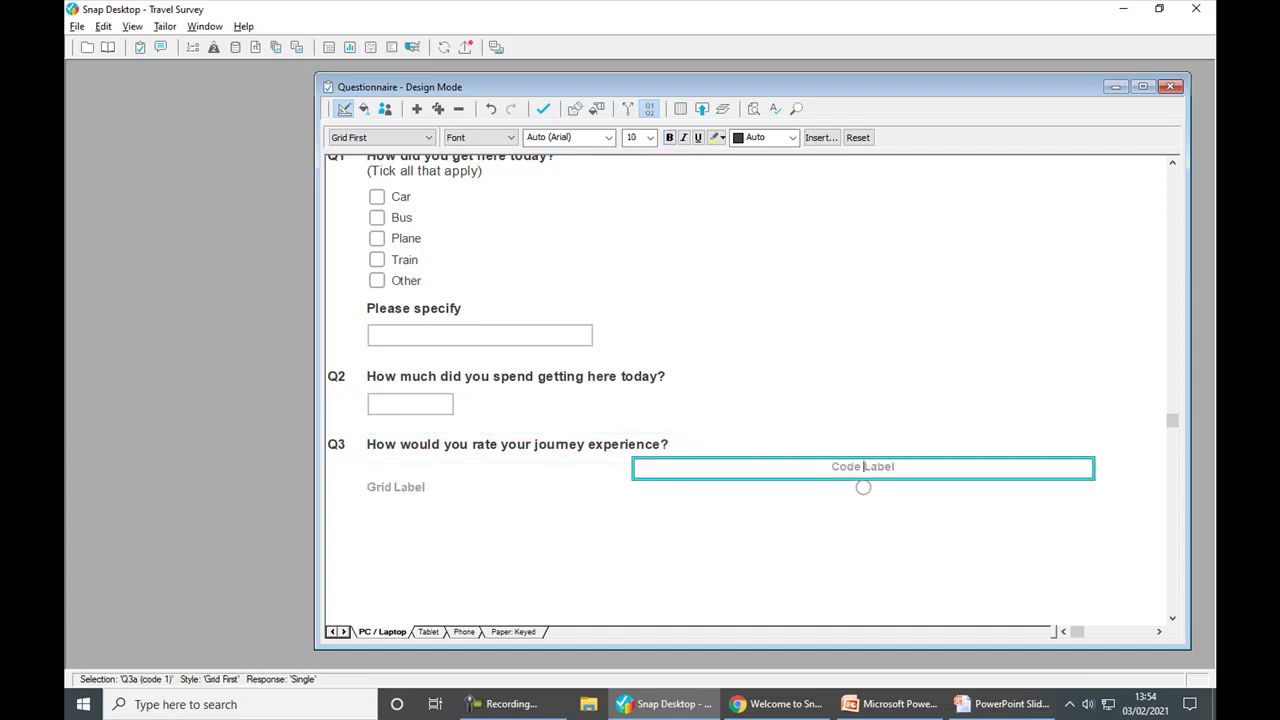
pyautogui.write('Very Poor')
pyautogui.press('Tab')
pyautogui.write('Poor')
pyautogui.press('Tab')
pyautogui.write('OK')
pyautogui.press('Tab')
pyautogui.write('Good')
pyautogui.press('Tab')
pyautogui.write('Ver')
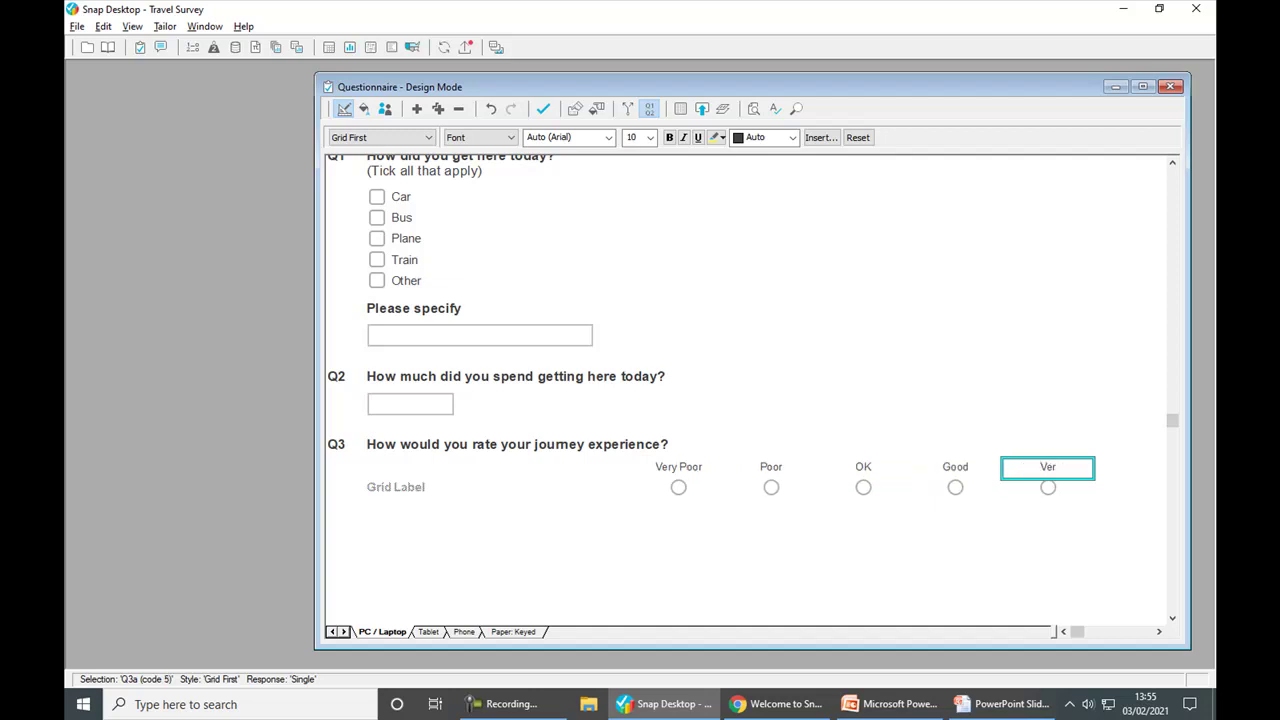
pyautogui.write('y Good')
# Add the rows Price, Convenience, Punctuality and Comfort to the Q3 grid.
pyautogui.click(389, 494)
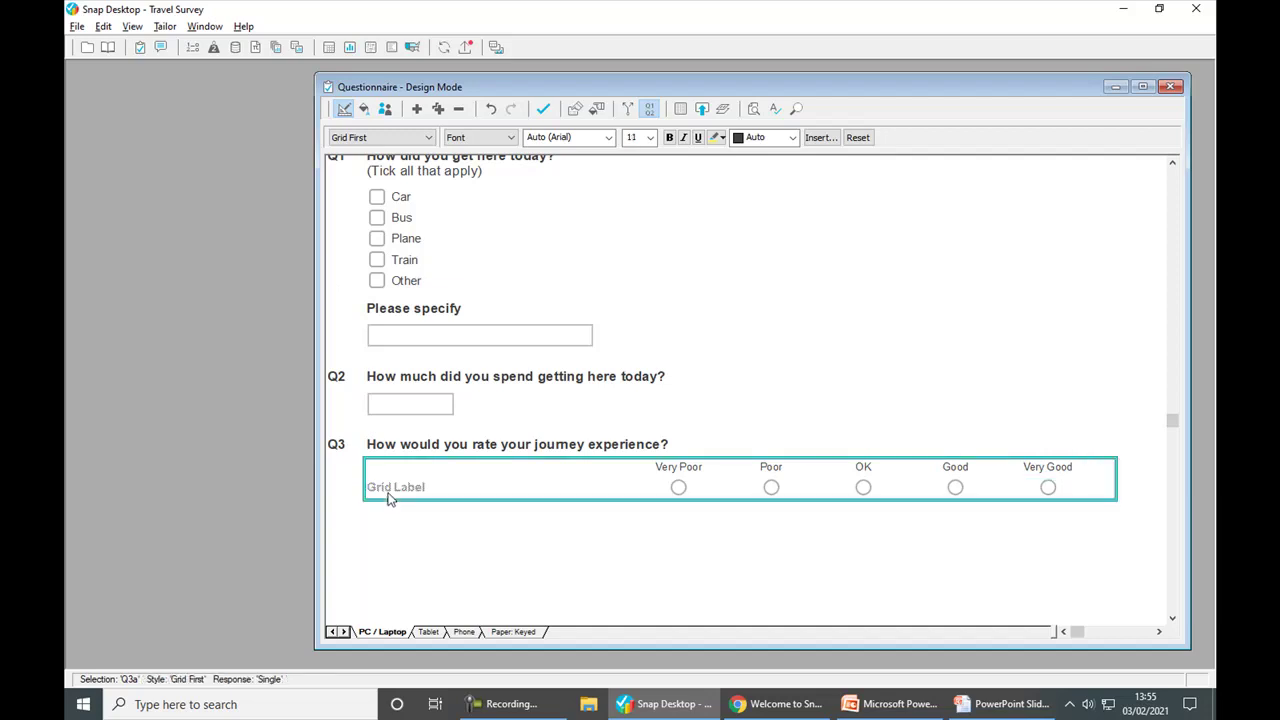
pyautogui.write('Price')
pyautogui.press('Return')
pyautogui.write('Con')
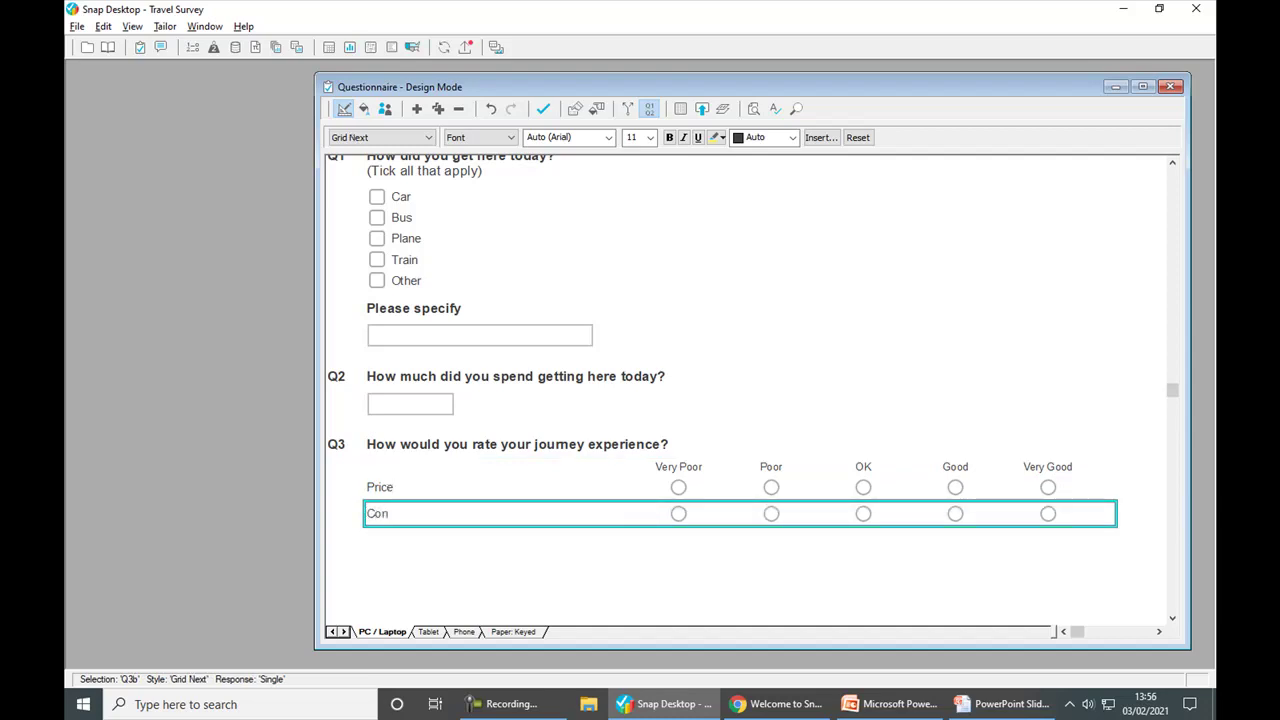
pyautogui.write('venience')
pyautogui.press('Return')
pyautogui.write('Pun')
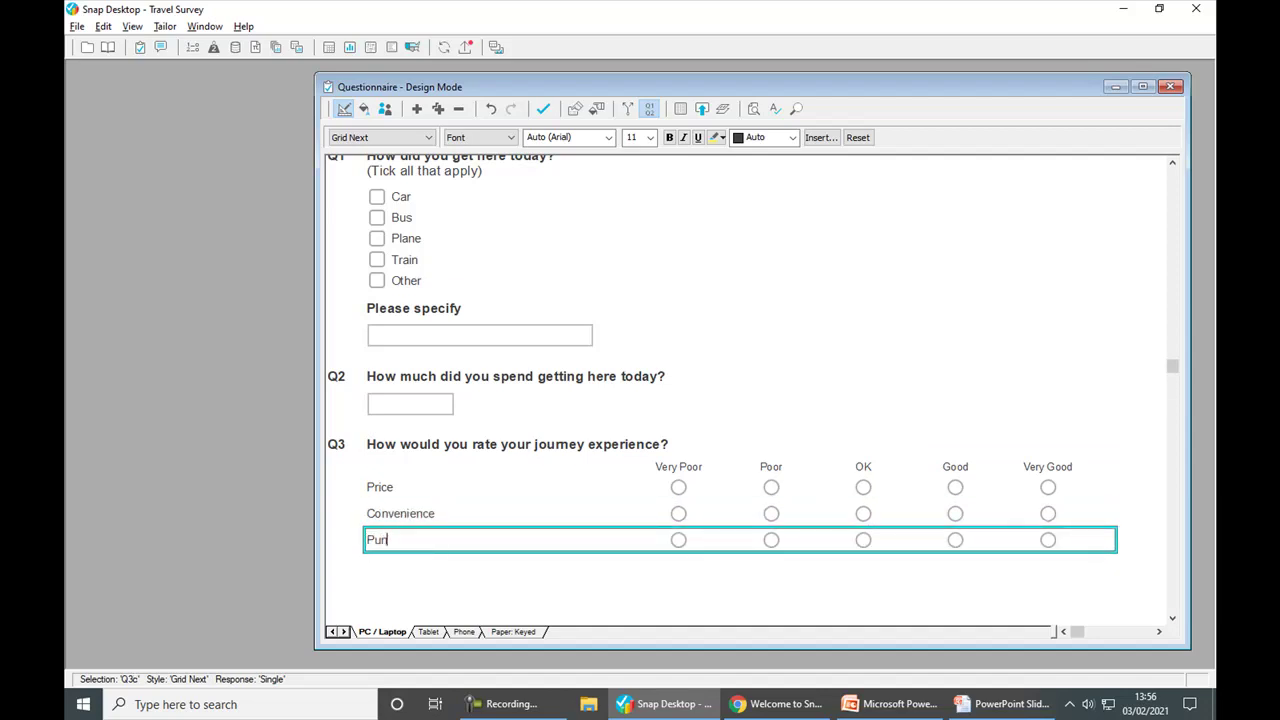
pyautogui.write('ctuality')
pyautogui.press('Return')
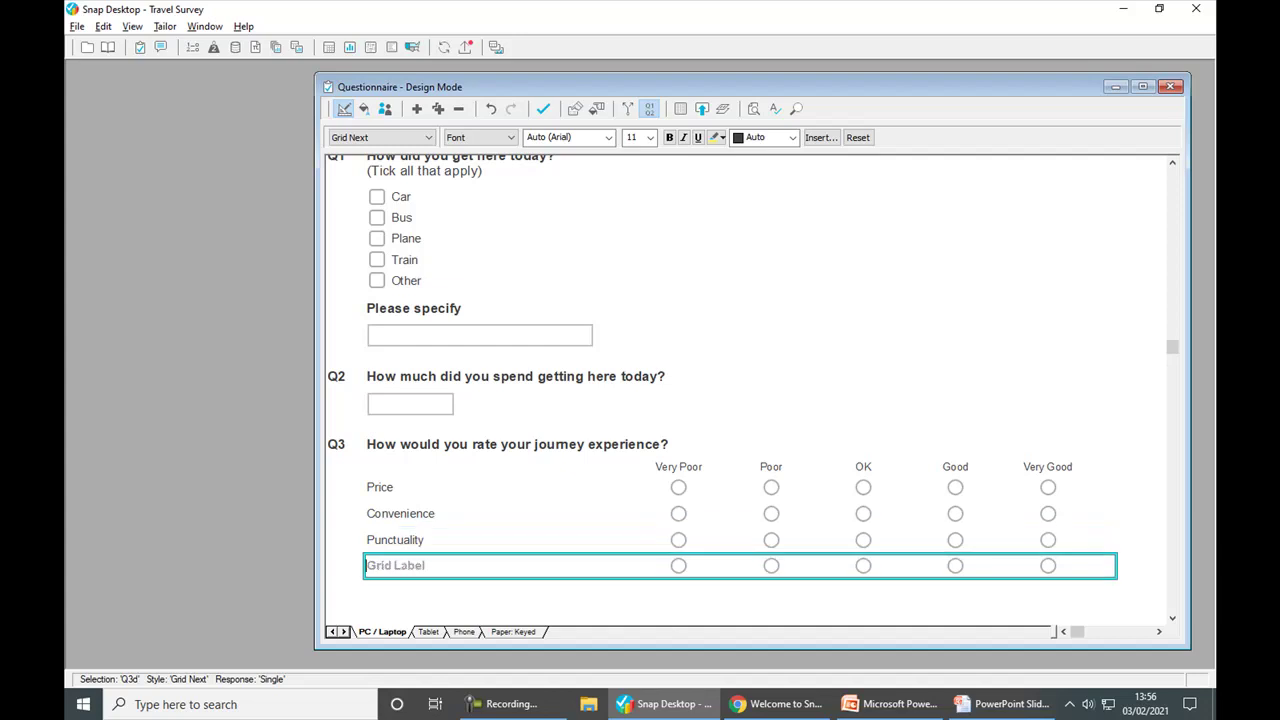
pyautogui.write('Comfort')
pyautogui.press('Return')
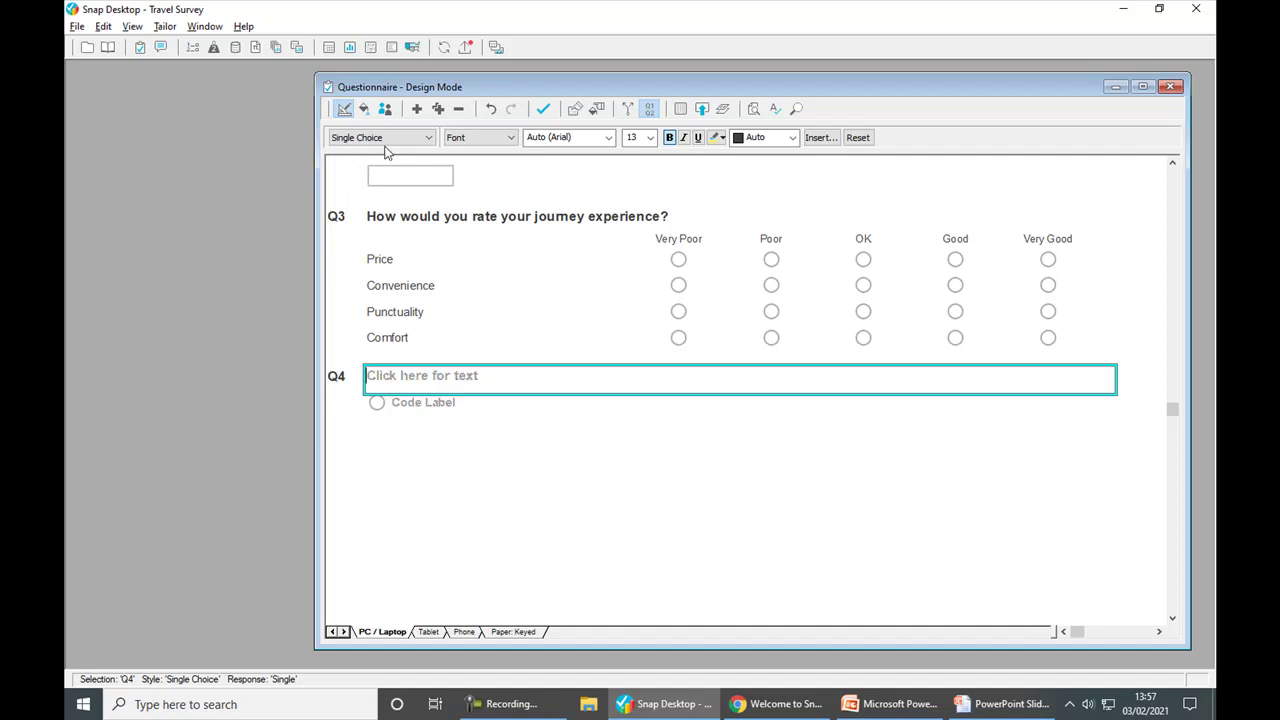
# Open the Reference SurveyPak and insert the Respondent gender question from Personal Demographics as Q4.
pyautogui.click(109, 49)
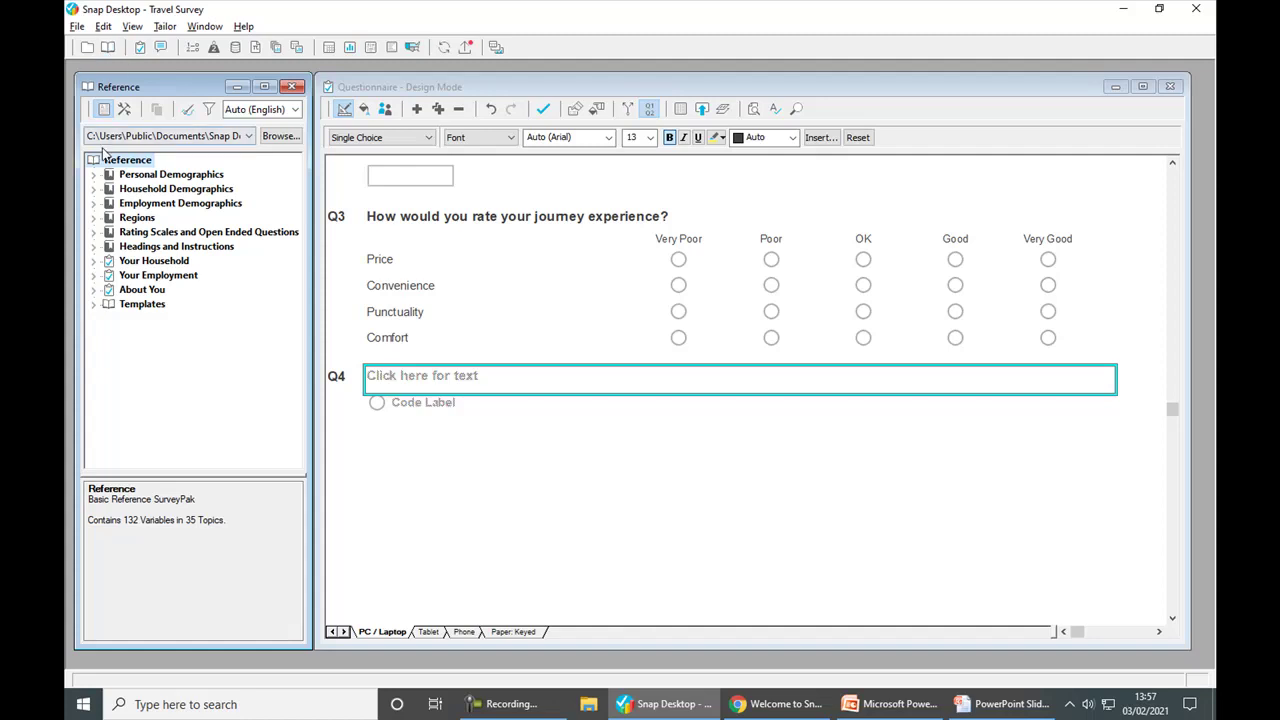
pyautogui.click(93, 175)
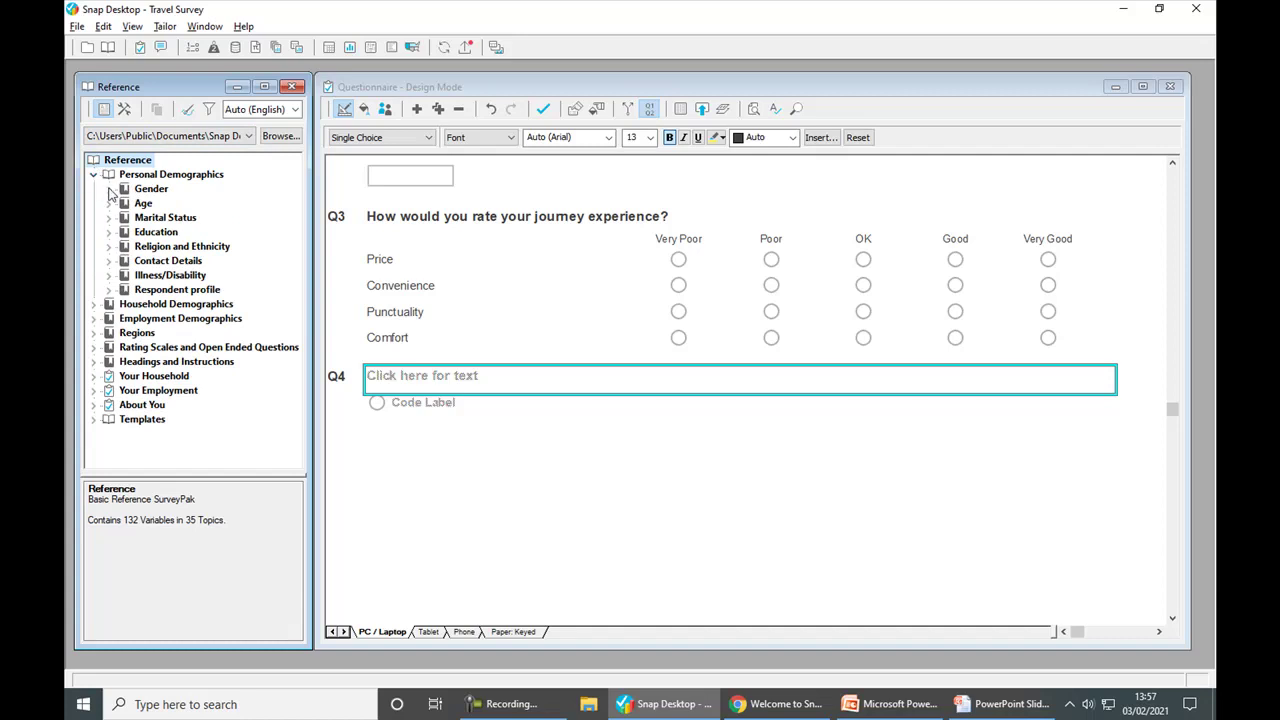
pyautogui.click(109, 190)
pyautogui.click(166, 204)
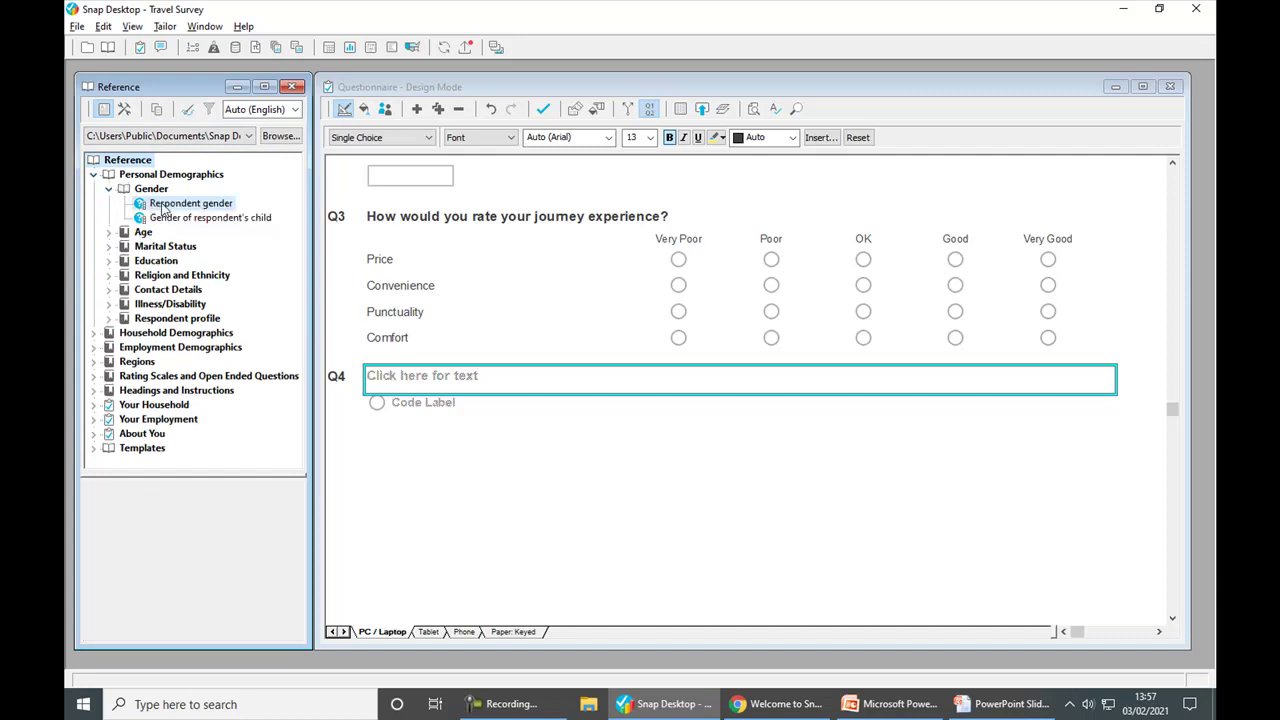
pyautogui.moveTo(200, 527); pyautogui.dragTo(532, 397)
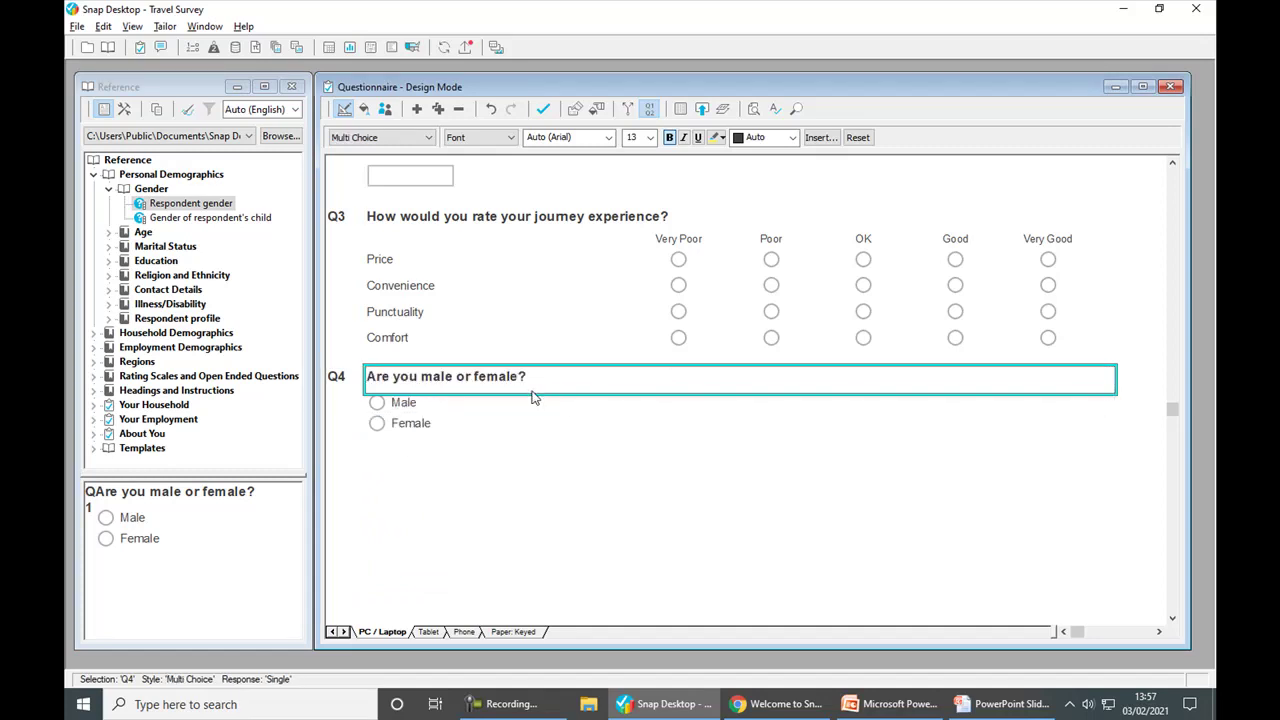
# Add the Age of respondent question from the reference library below Q4 and close the library.
pyautogui.click(108, 232)
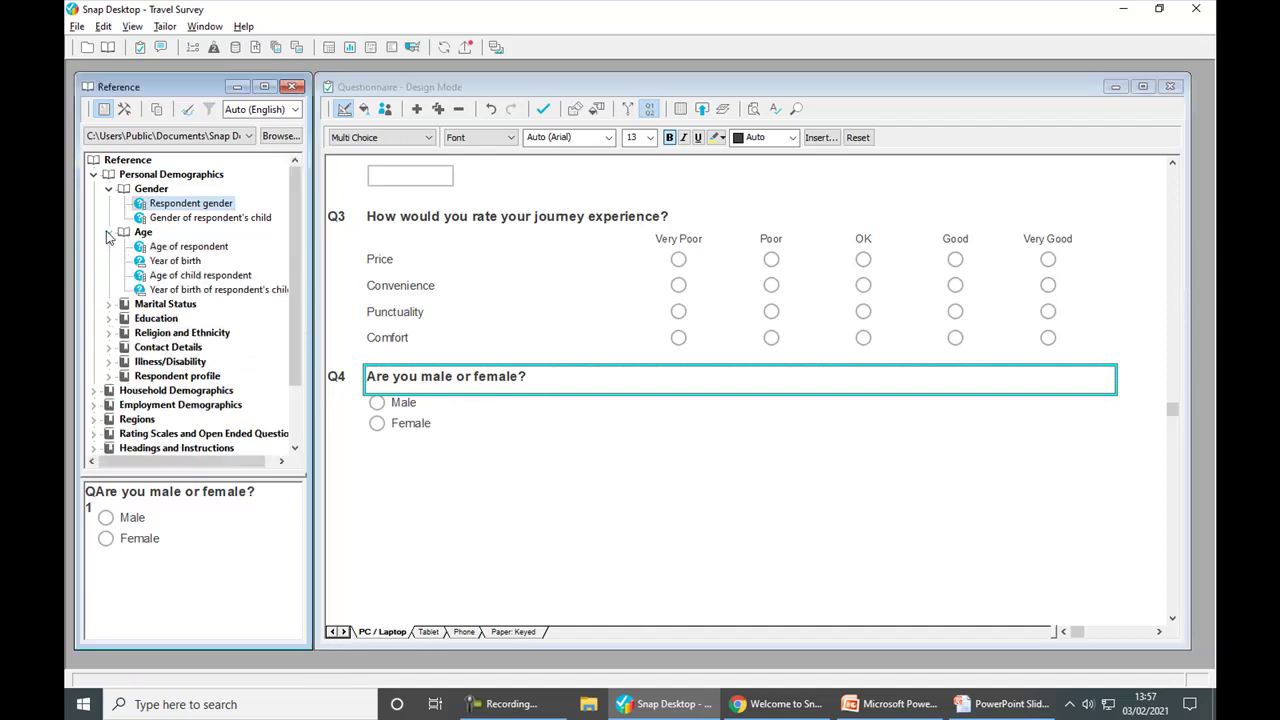
pyautogui.moveTo(185, 250); pyautogui.dragTo(427, 424)
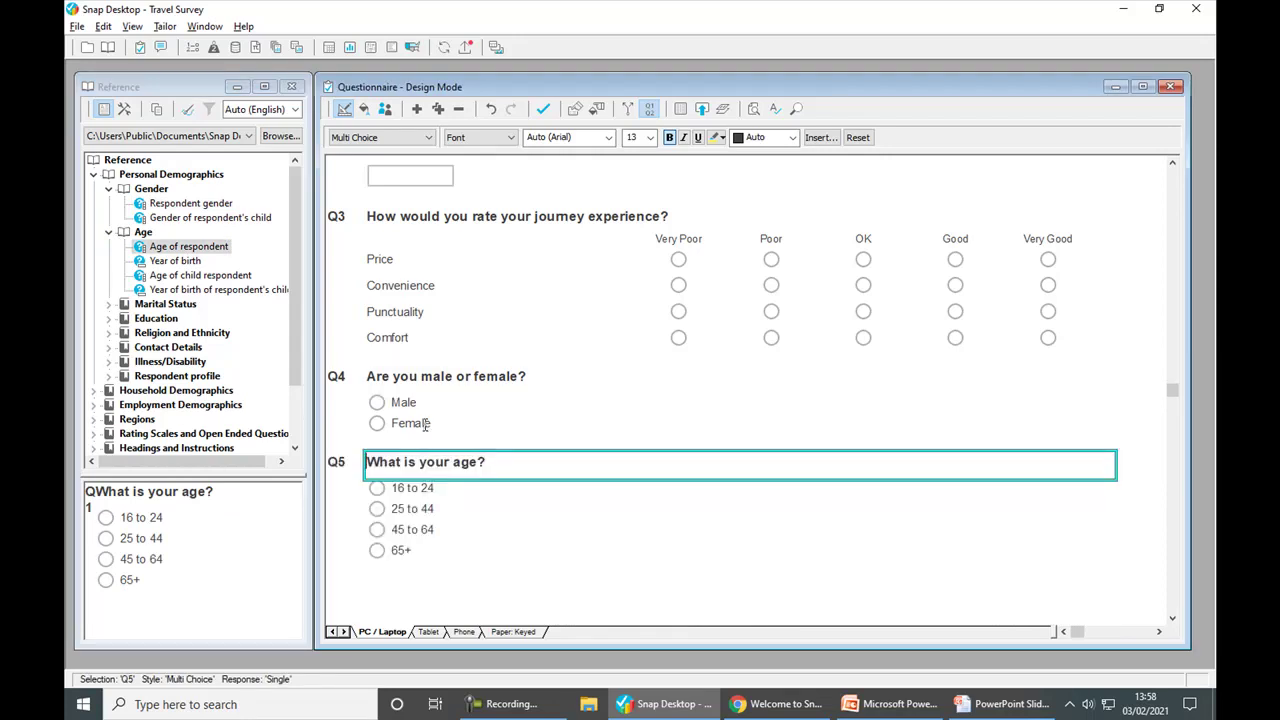
pyautogui.click(298, 86)
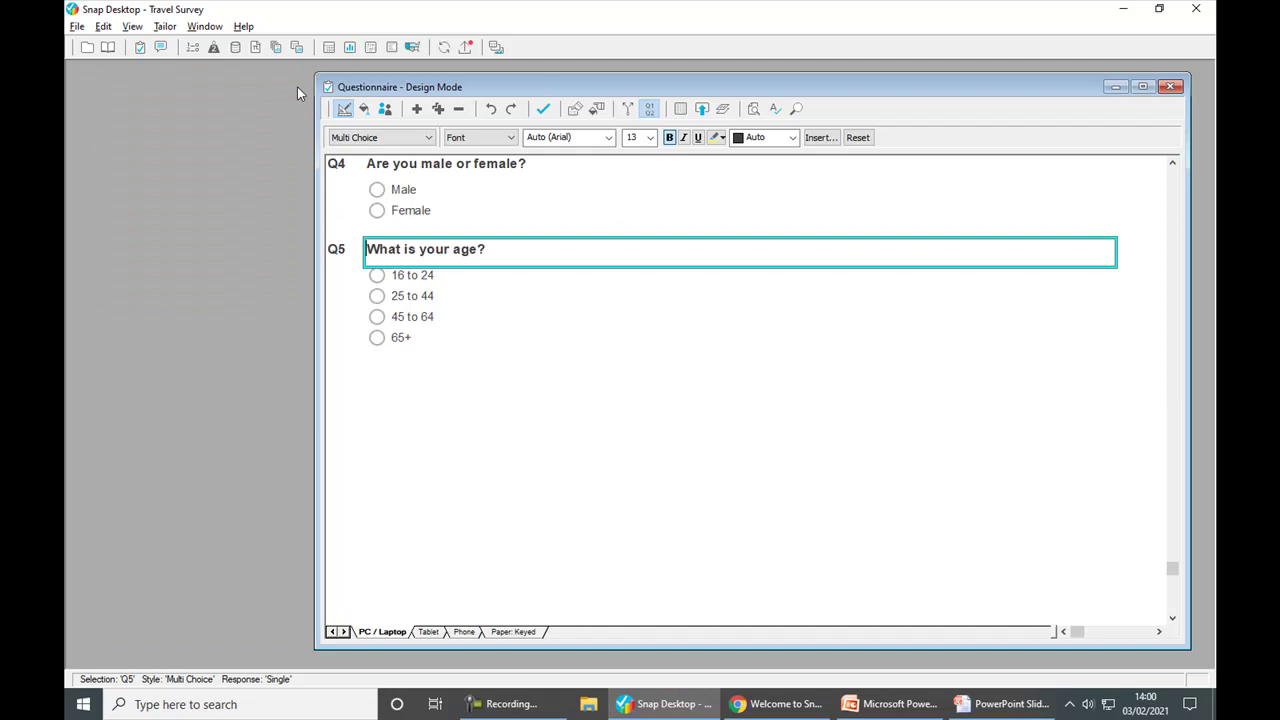
# Add Q6 after the age question as an Open Ended question reading "Do you have any additional comments".
pyautogui.press('Insert')
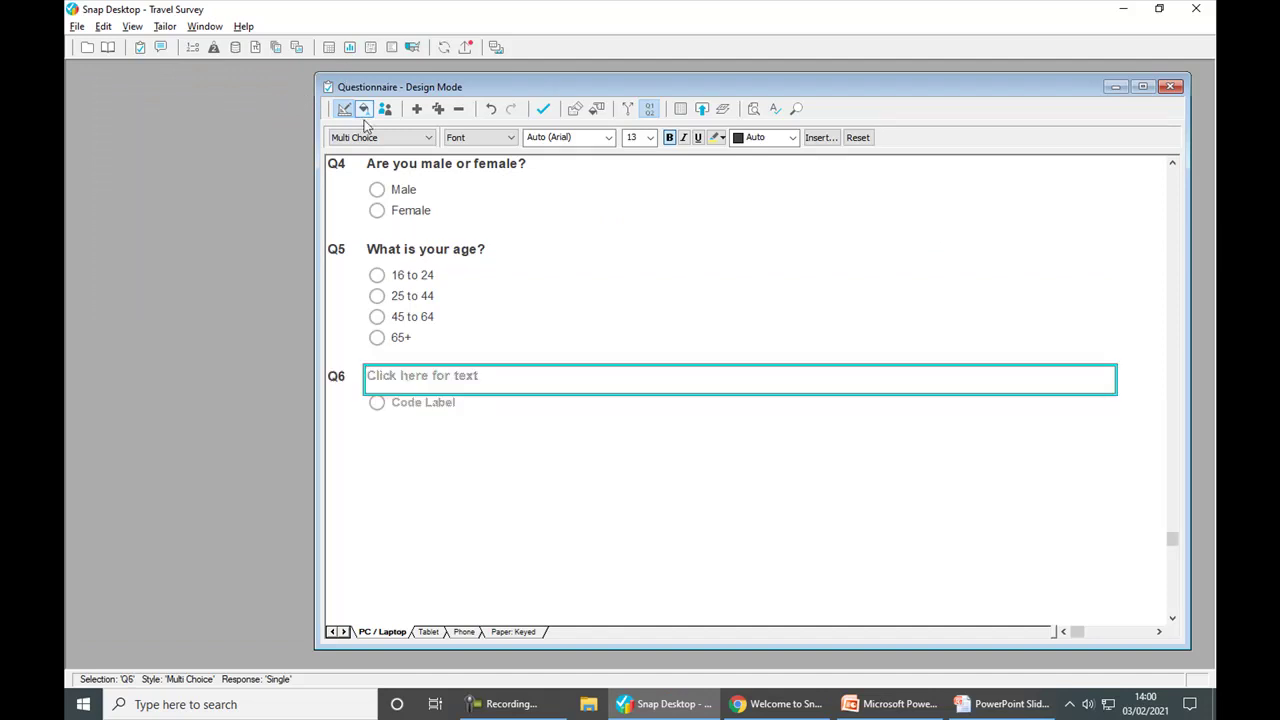
pyautogui.click(390, 138)
pyautogui.click(389, 159)
pyautogui.write('Do you ')
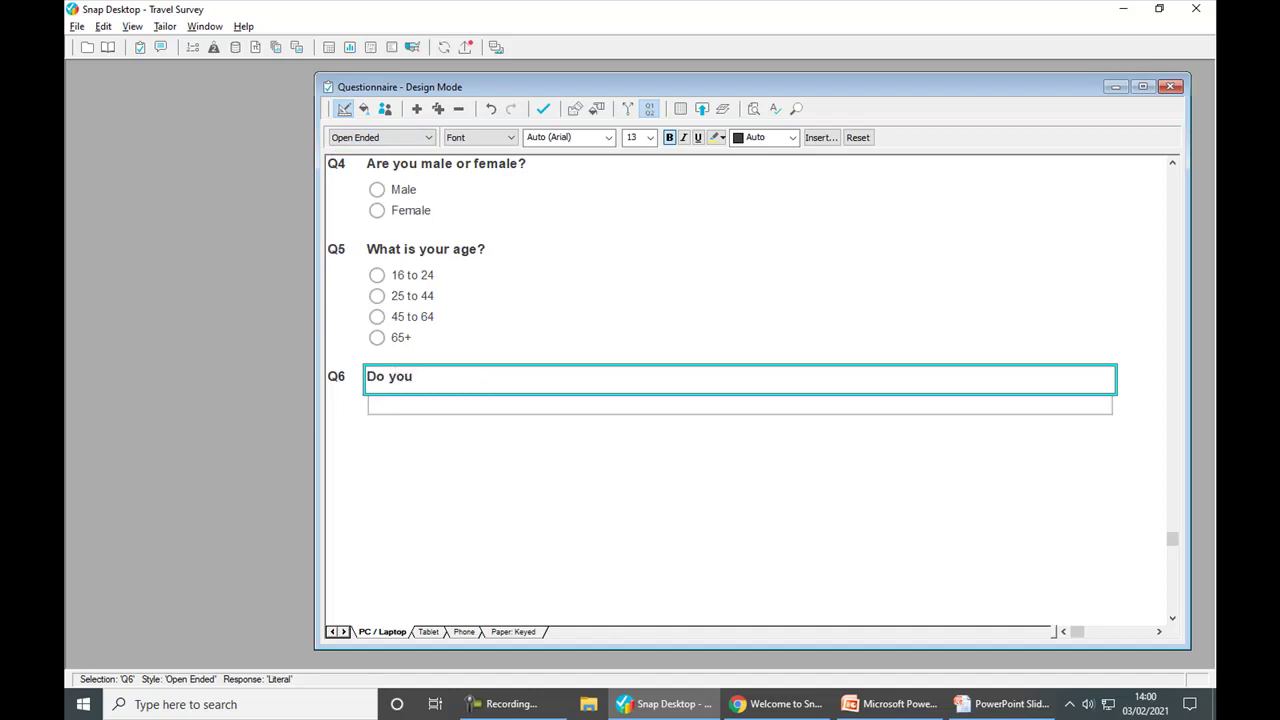
pyautogui.write('have any additional ')
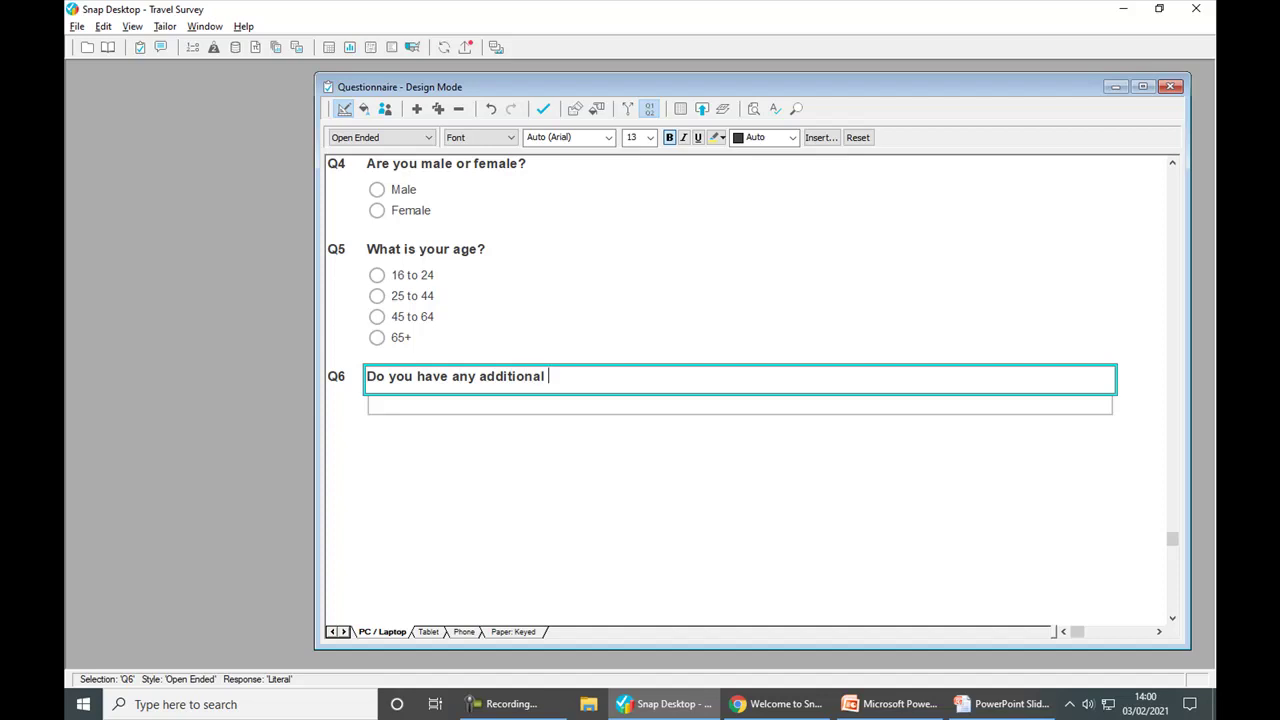
pyautogui.write('comments')
# Enlarge Q6's response box by three rows and save the questionnaire.
pyautogui.press('F8')
pyautogui.press('F8')
pyautogui.press('F8')
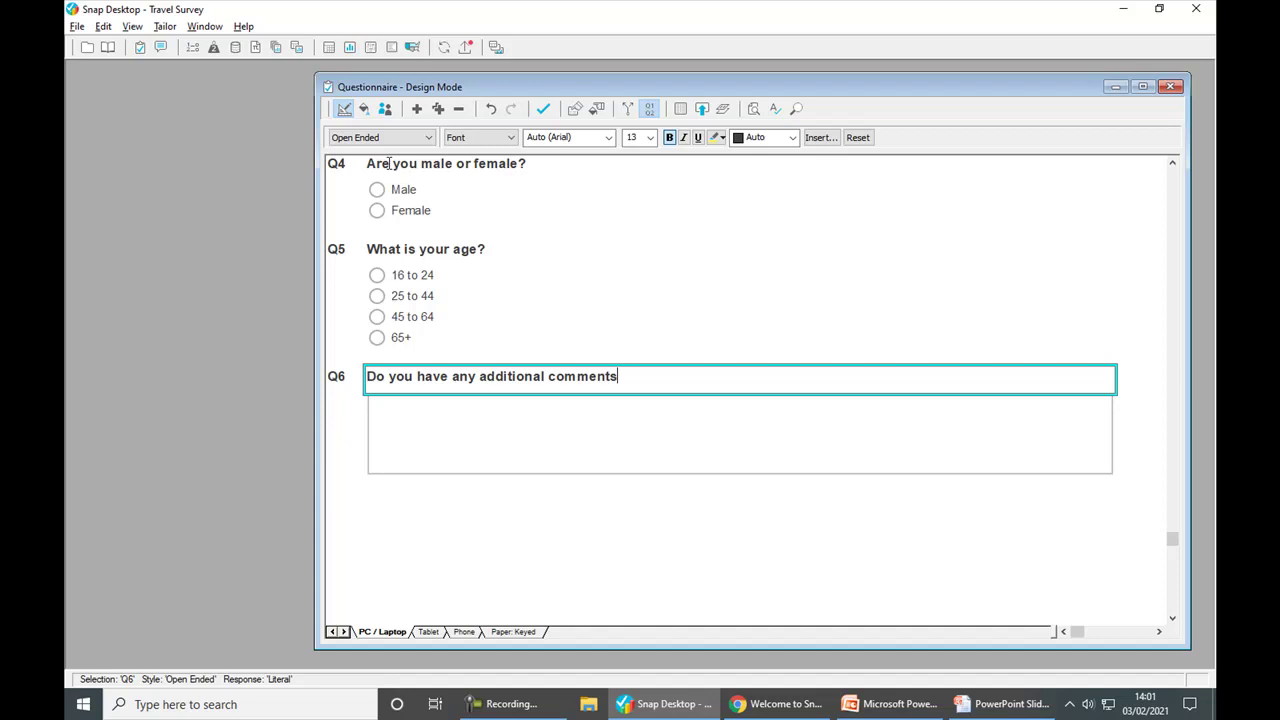
pyautogui.click(541, 110)
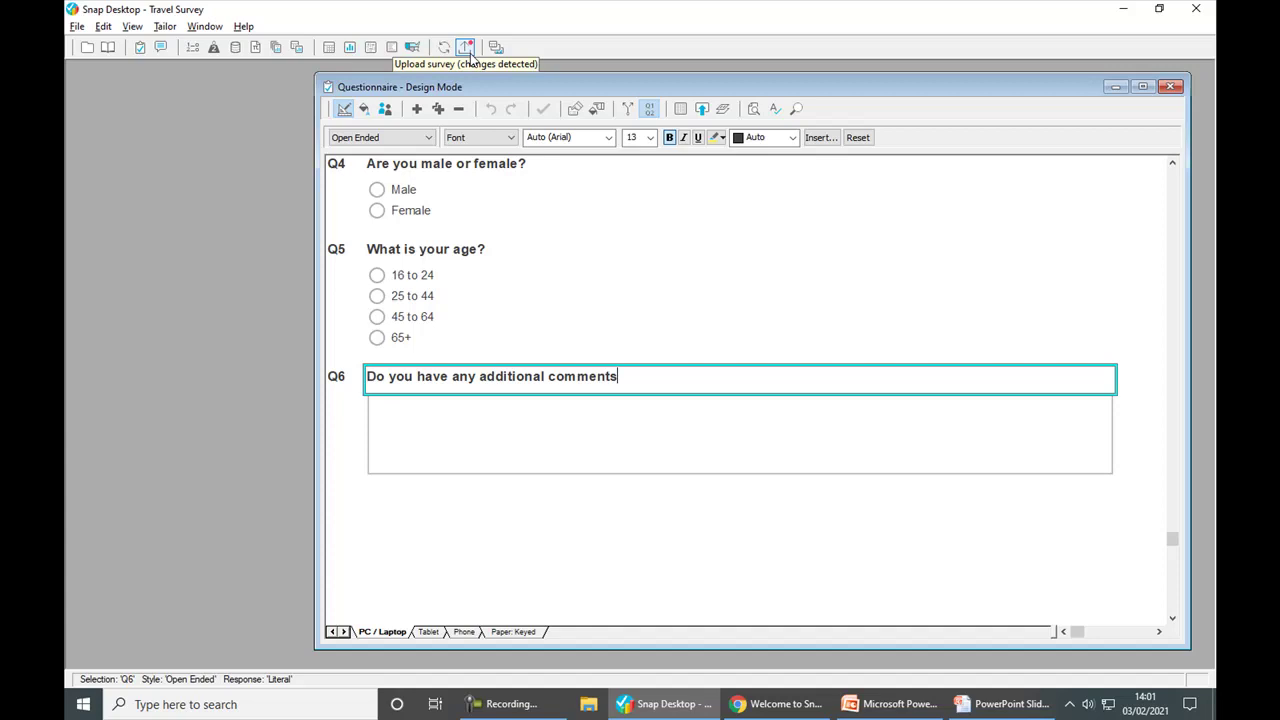
# Return to the Survey Overview and switch to the Snap Online welcome page in Chrome.
pyautogui.click(88, 50)
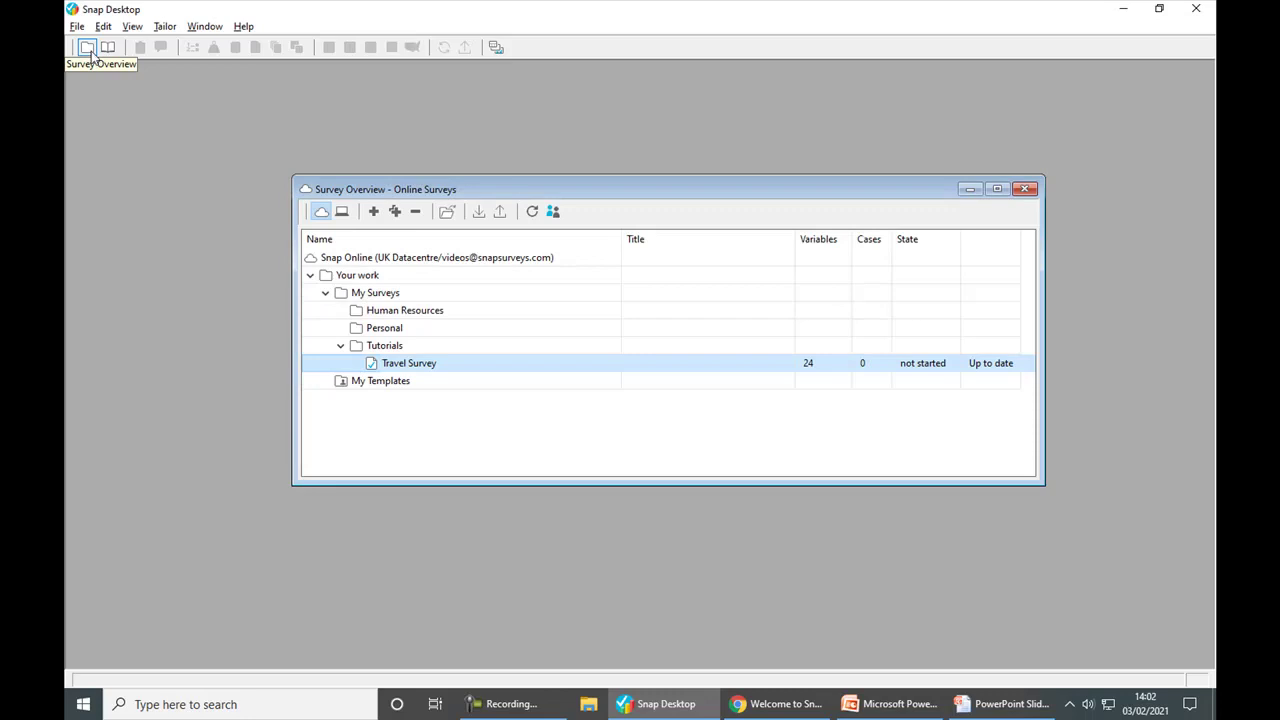
pyautogui.hotkey('alt', 'Tab')
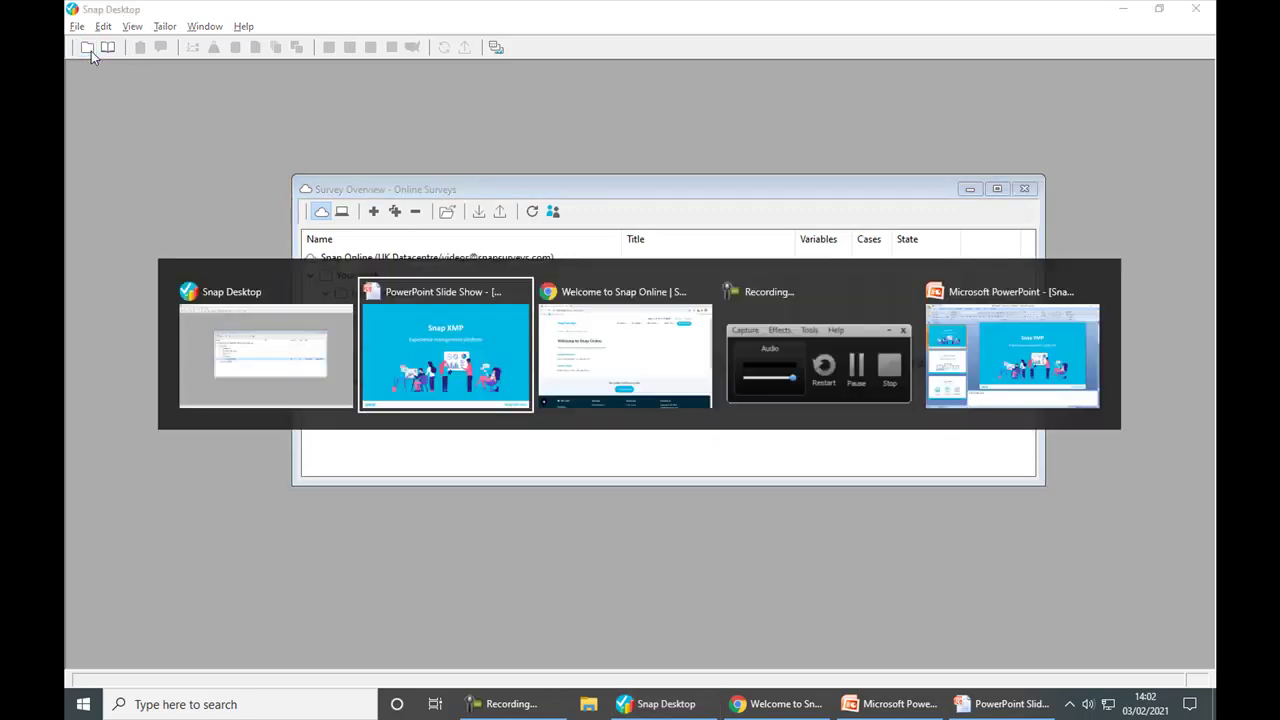
pyautogui.hotkey('alt', 'Tab')
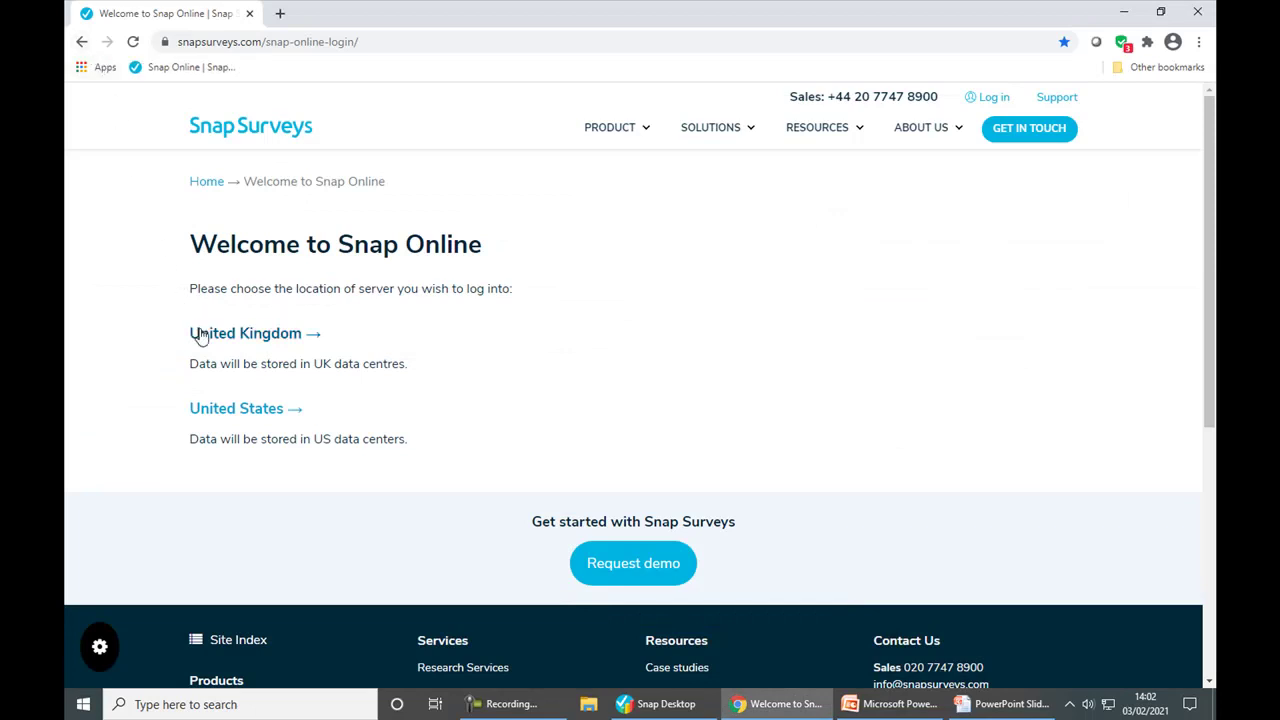
# Log in to Snap Online on the United Kingdom server with the prefilled account credentials.
pyautogui.click(265, 341)
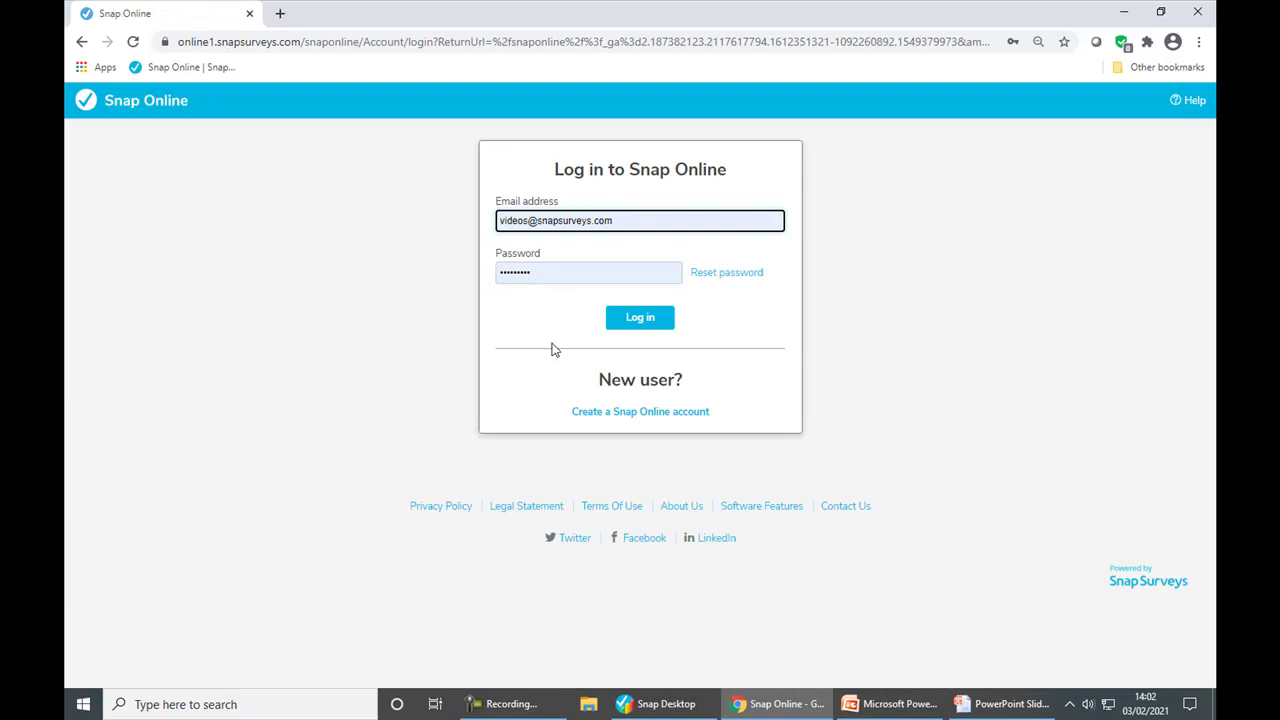
pyautogui.click(639, 327)
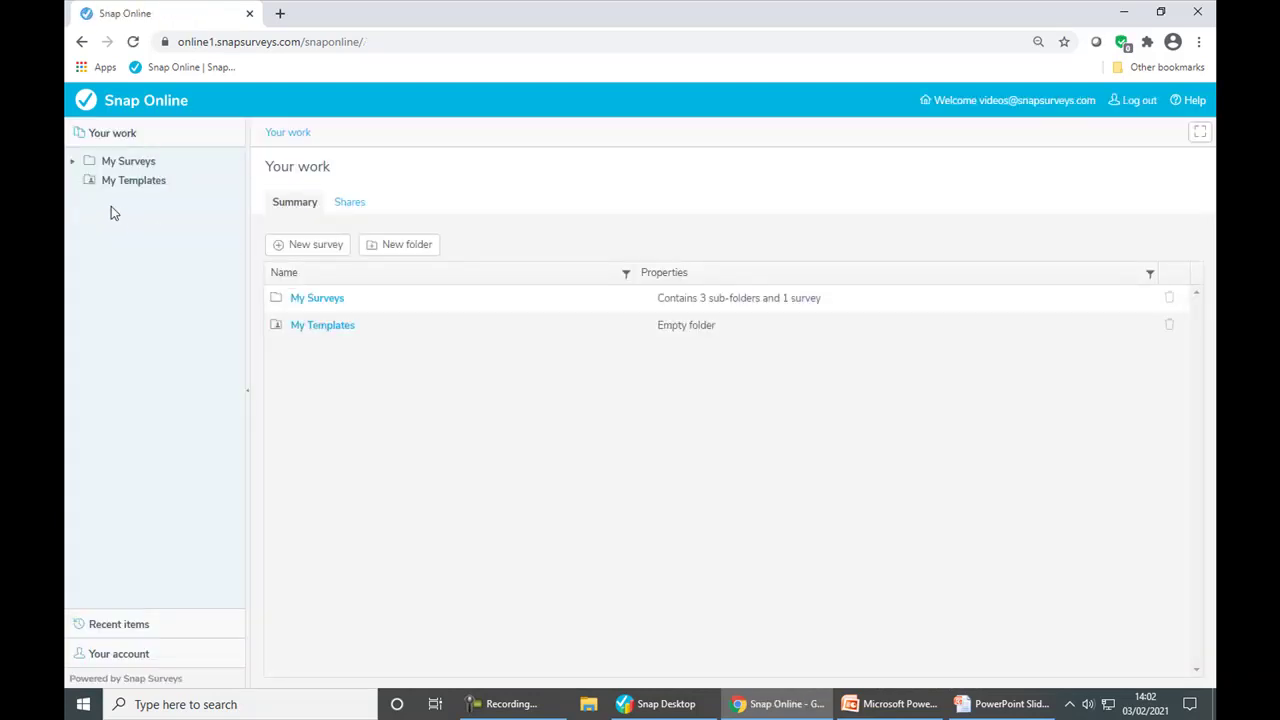
# Compare the folder structure with Snap Desktop's Survey Overview, and open the Travel Survey from the Tutorials folder in Snap Online.
pyautogui.click(72, 162)
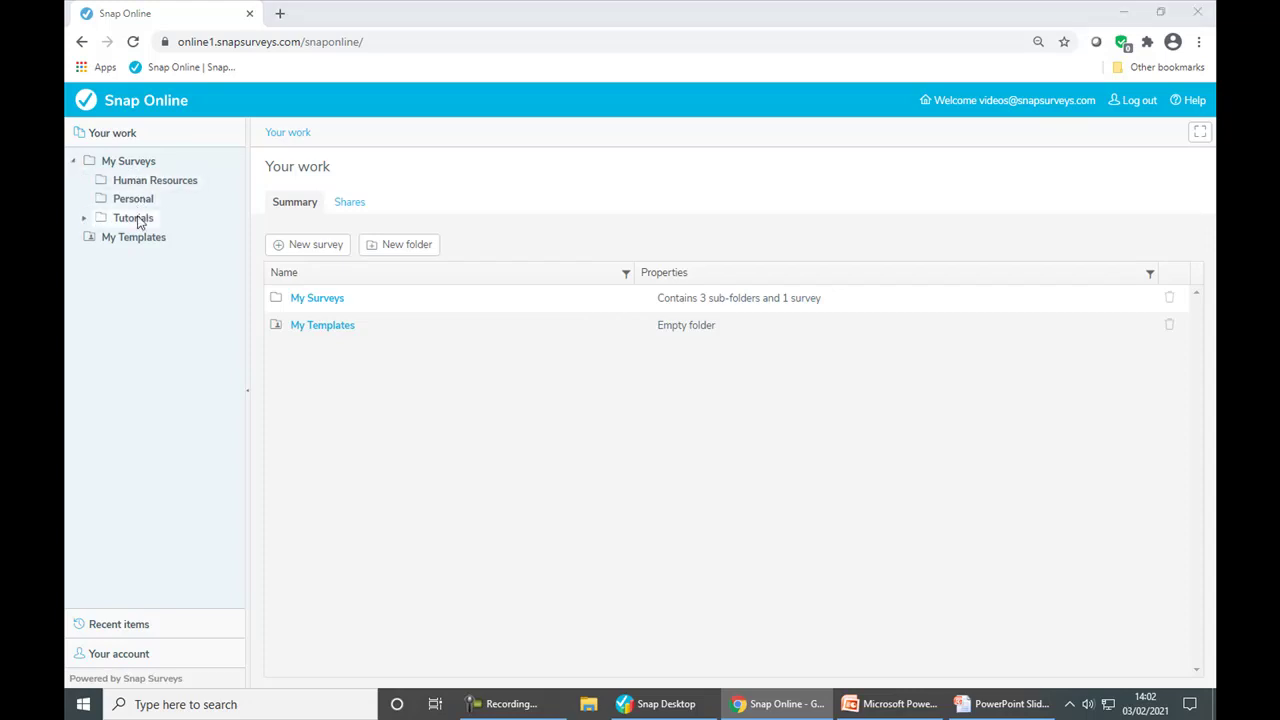
pyautogui.hotkey('alt', 'Tab')
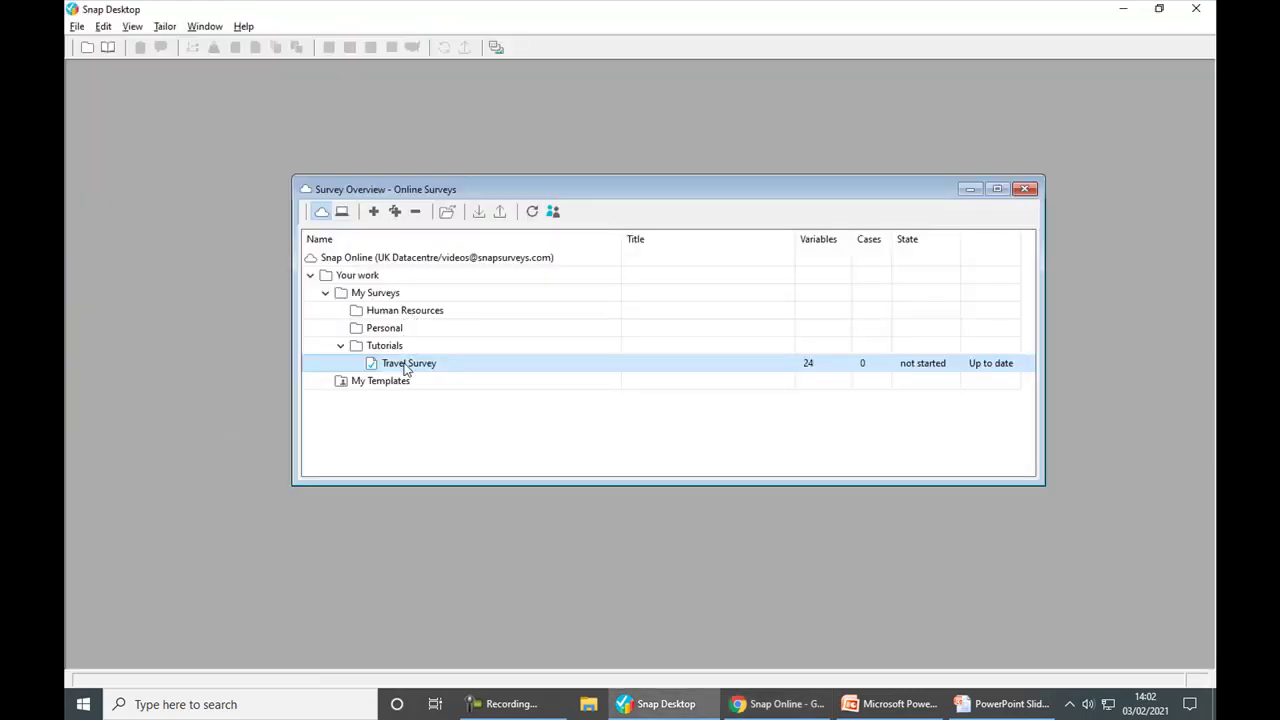
pyautogui.hotkey('alt', 'Tab')
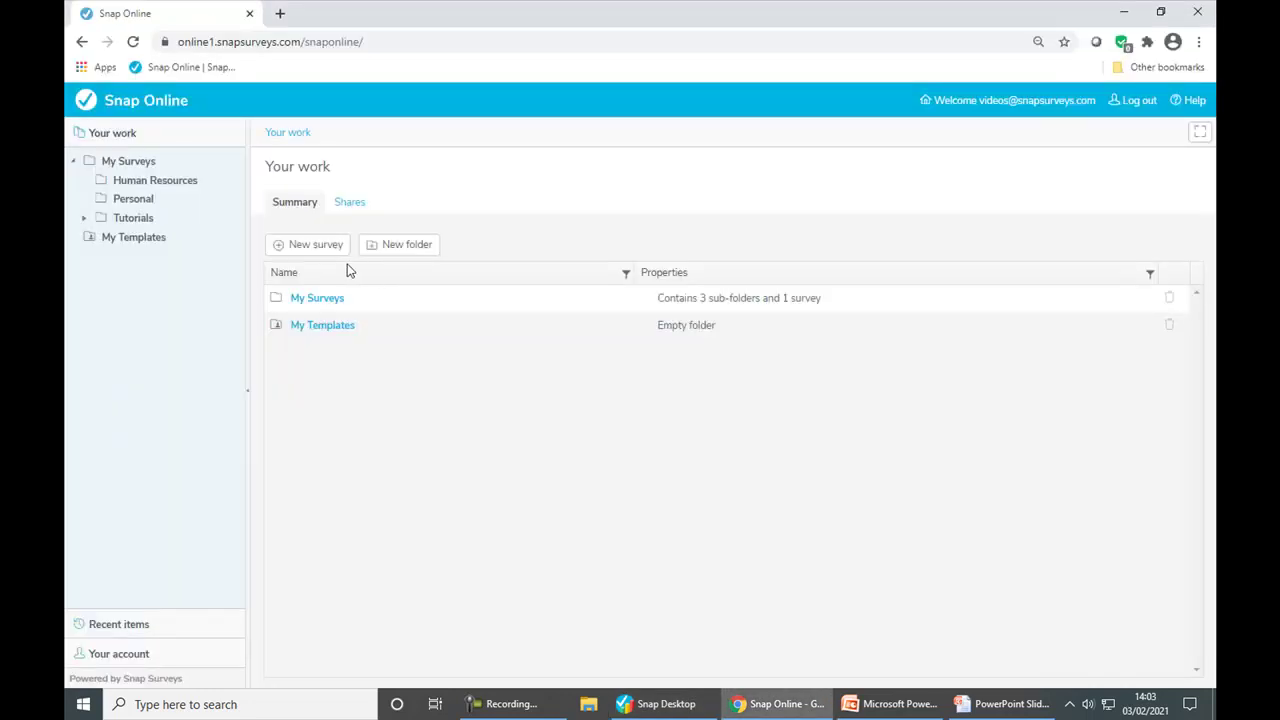
pyautogui.click(85, 219)
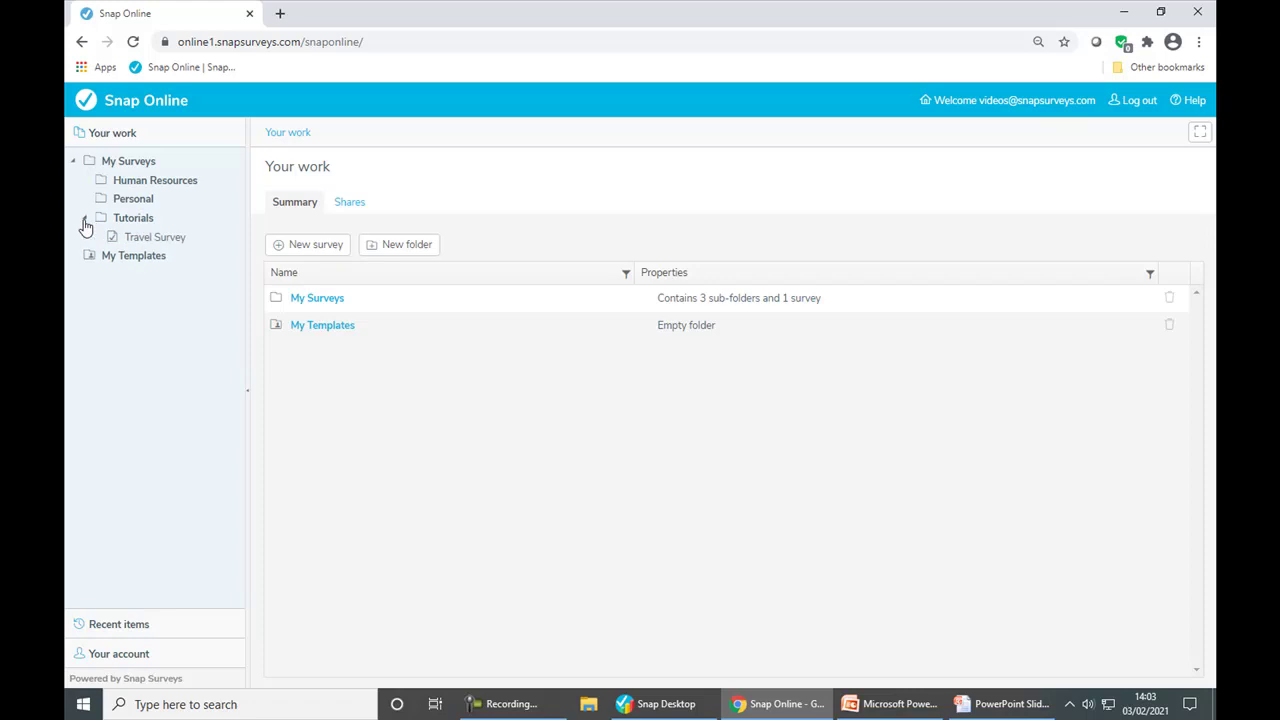
pyautogui.click(147, 239)
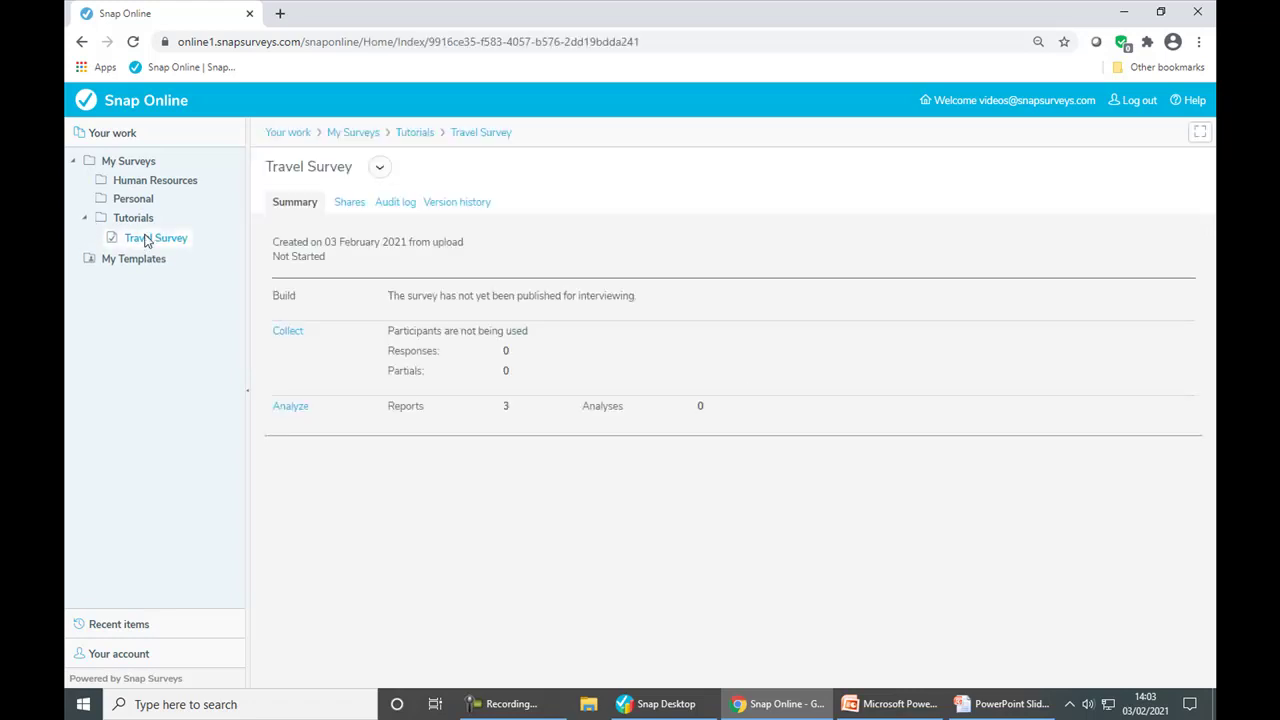
# In the survey's collection settings, save the interviewing options with running partial responses enabled and publish the current version.
pyautogui.click(287, 332)
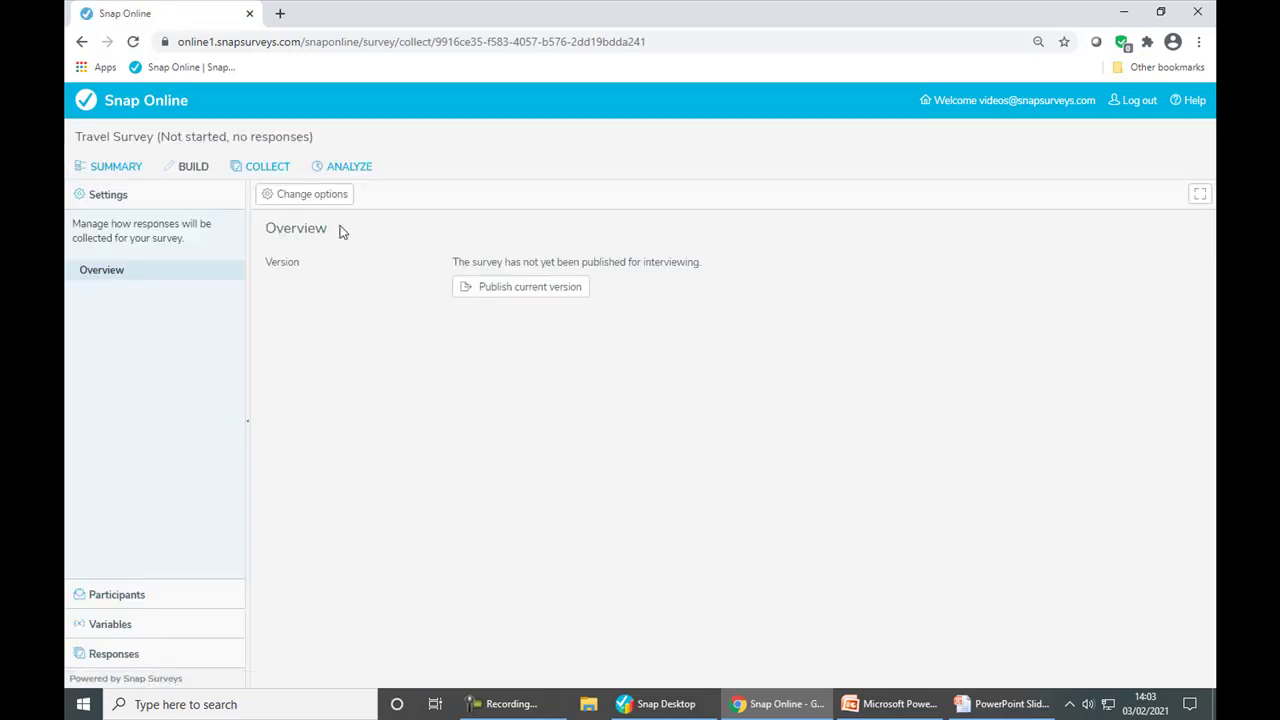
pyautogui.click(349, 205)
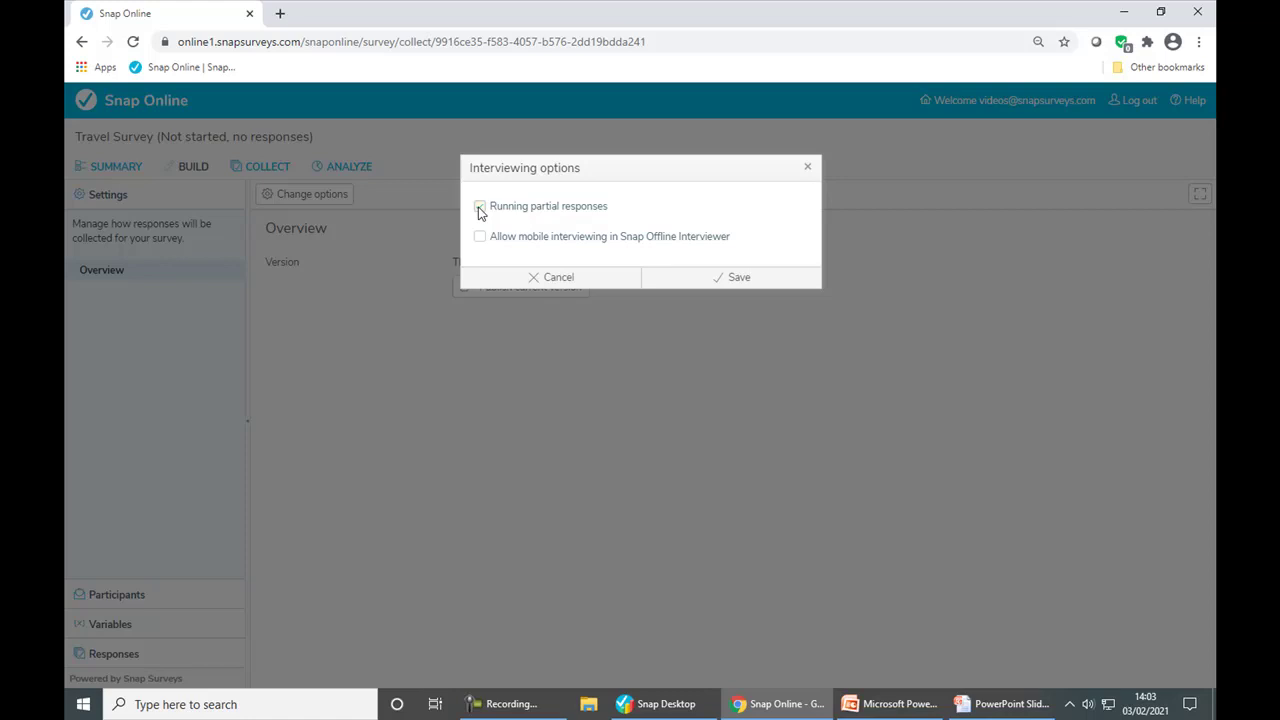
pyautogui.click(733, 282)
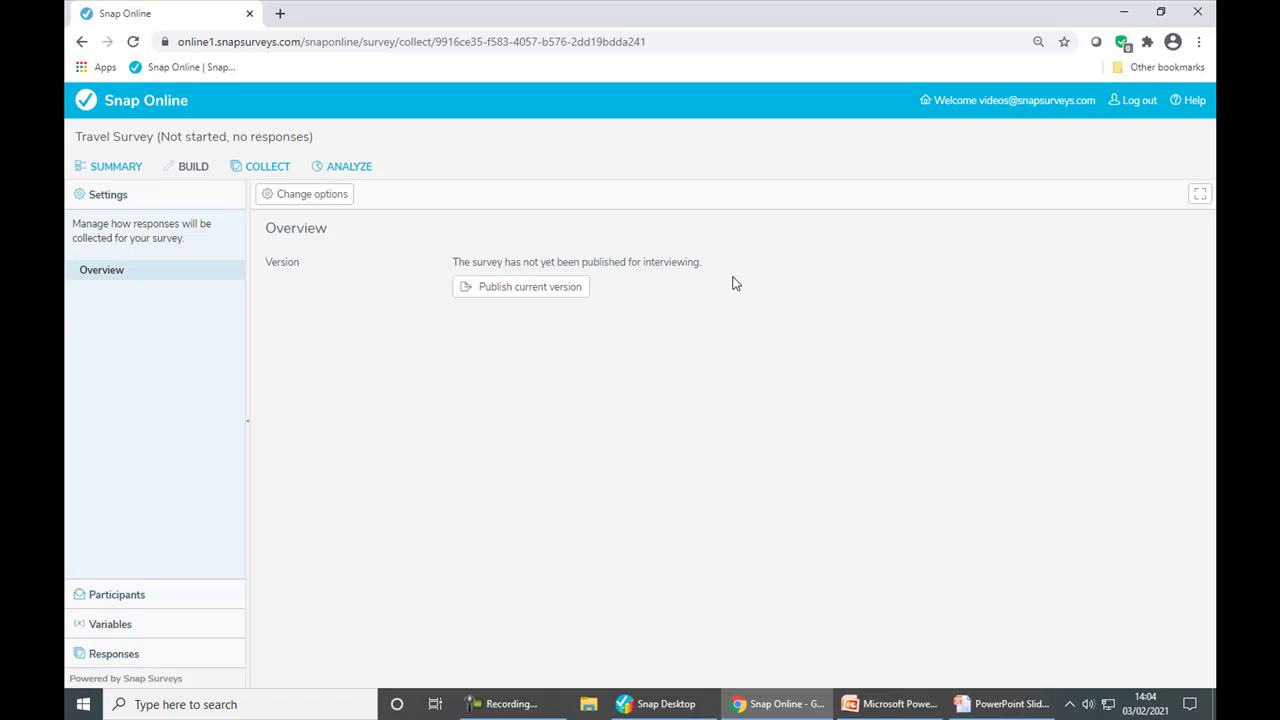
pyautogui.click(567, 289)
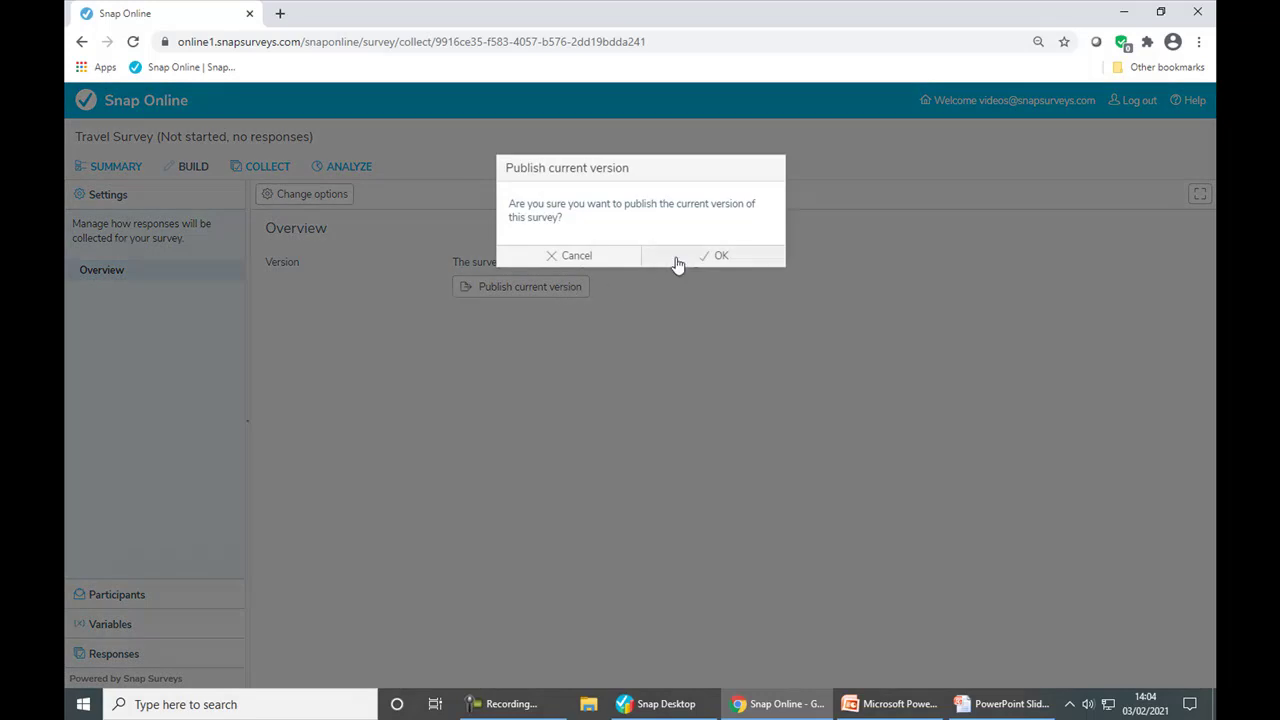
pyautogui.click(675, 256)
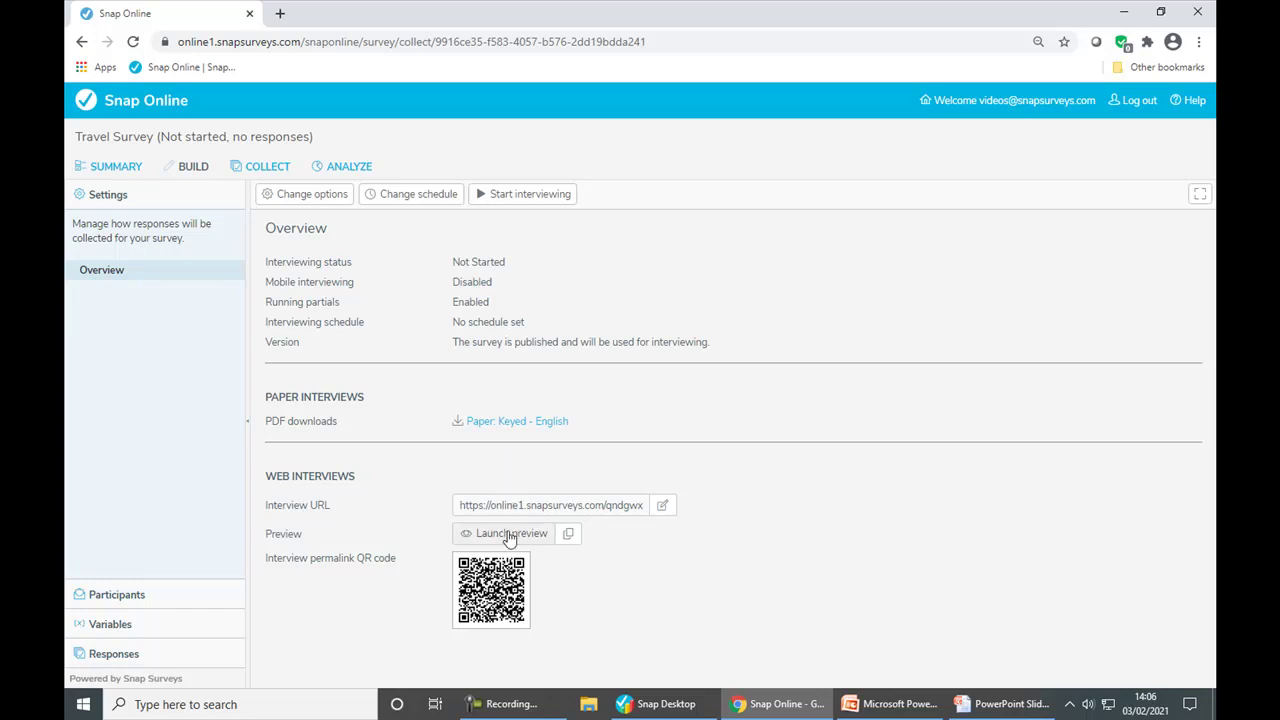
# Preview the survey, answering Q1 with Bus and Train and rating Price as Very Poor, and return to the collection overview.
pyautogui.click(511, 534)
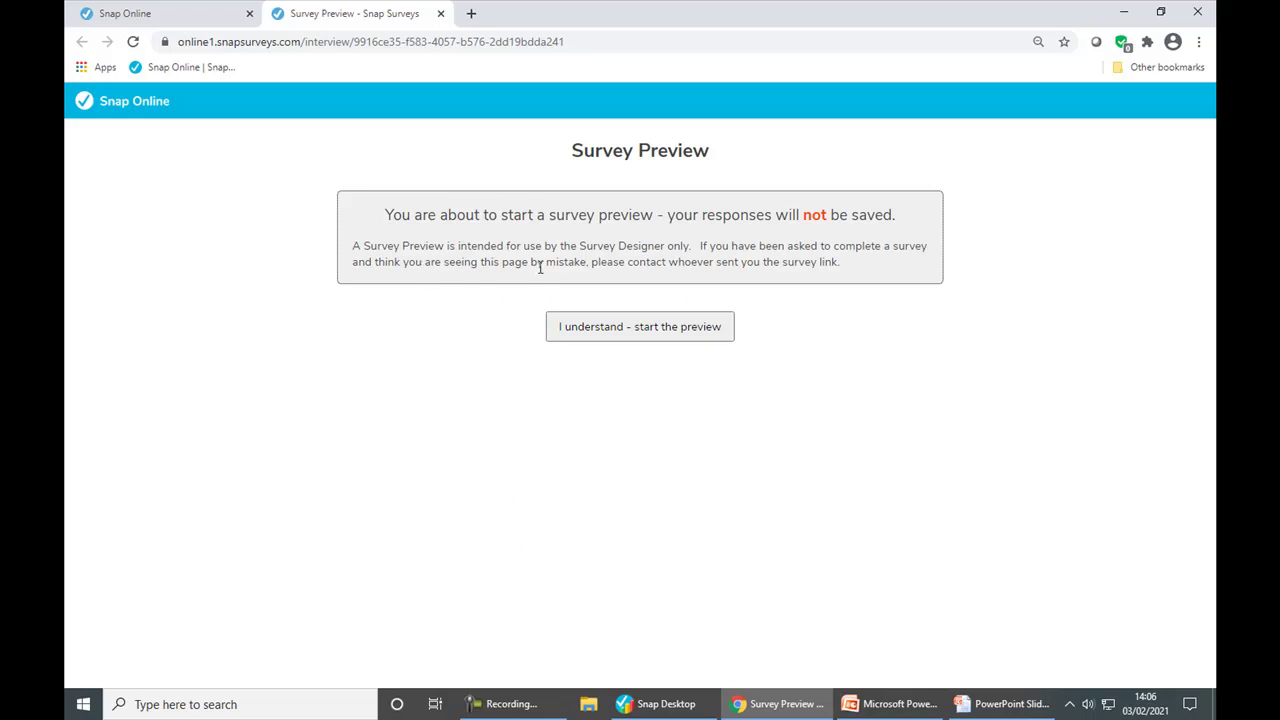
pyautogui.click(609, 328)
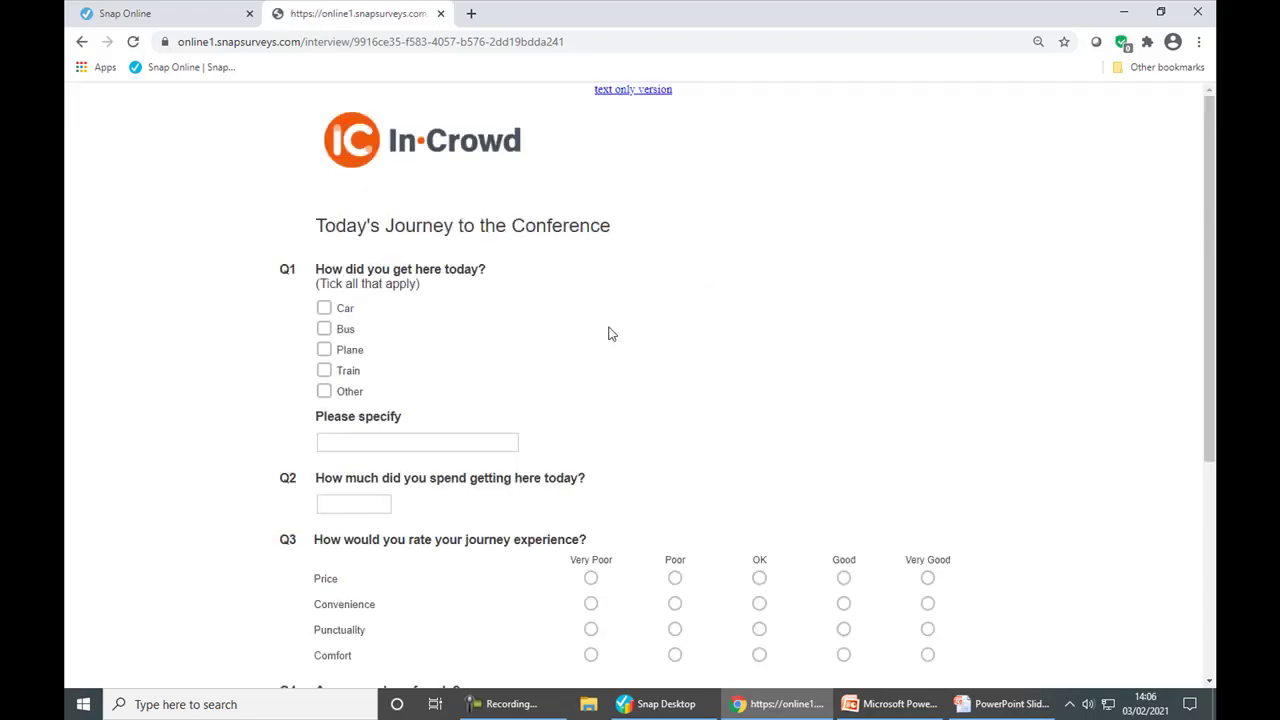
pyautogui.click(324, 329)
pyautogui.click(327, 374)
pyautogui.click(591, 582)
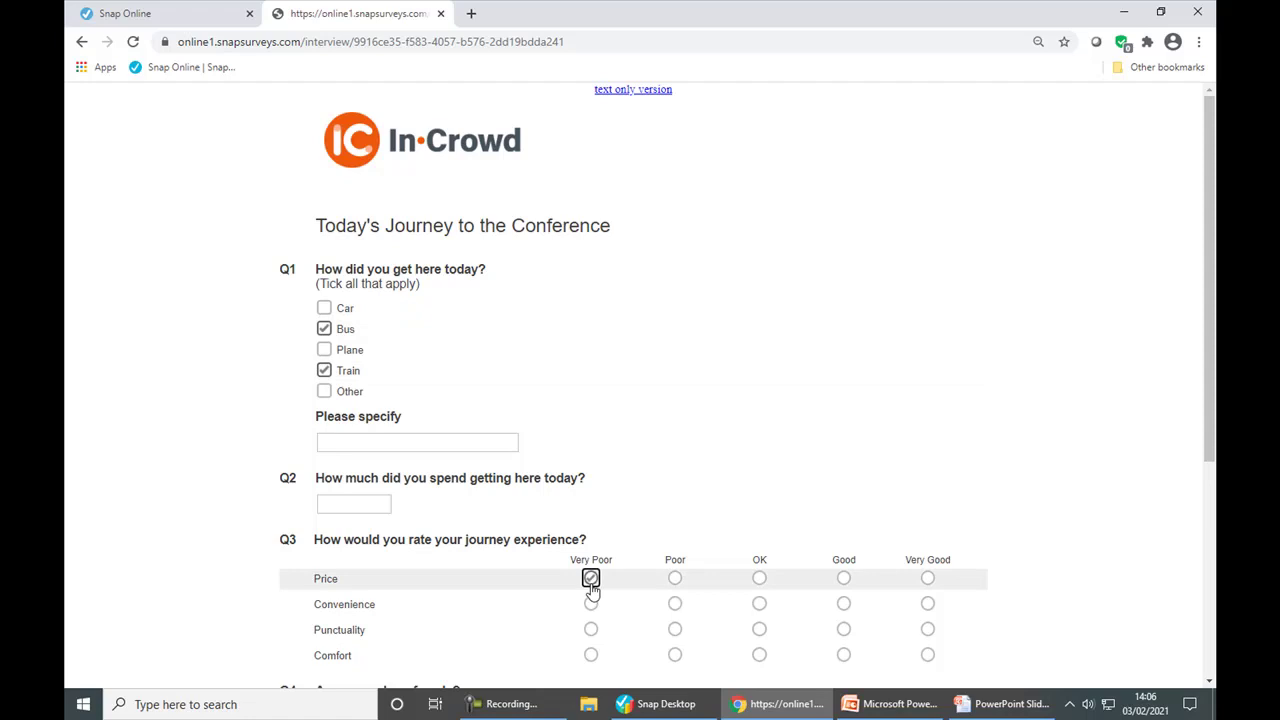
pyautogui.click(168, 22)
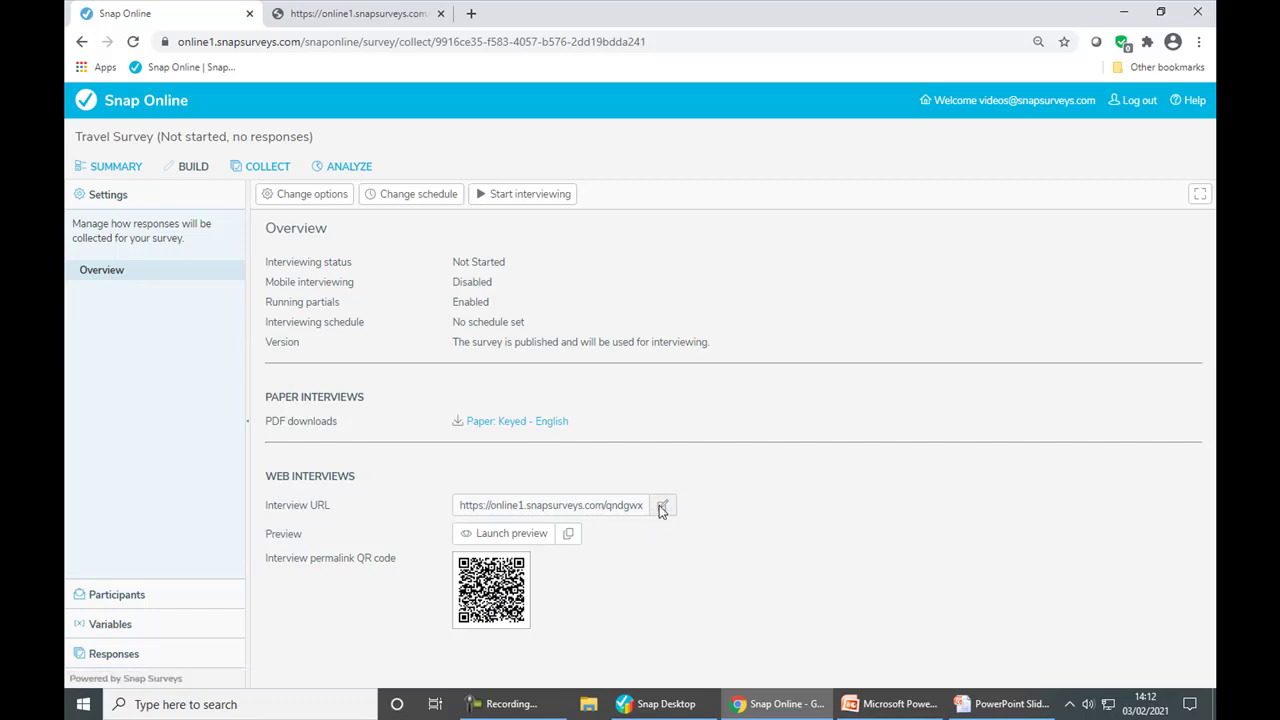
# Change the ending of the survey's web interview URL to Travel.
pyautogui.click(661, 506)
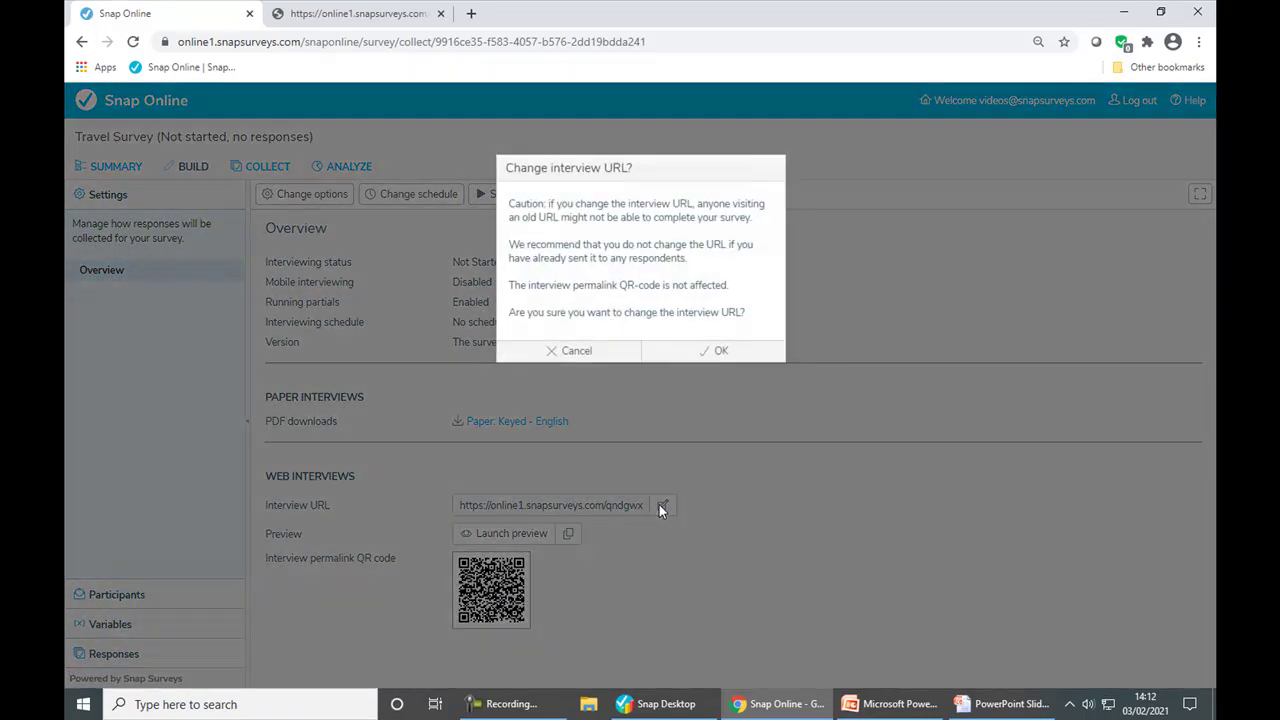
pyautogui.click(720, 352)
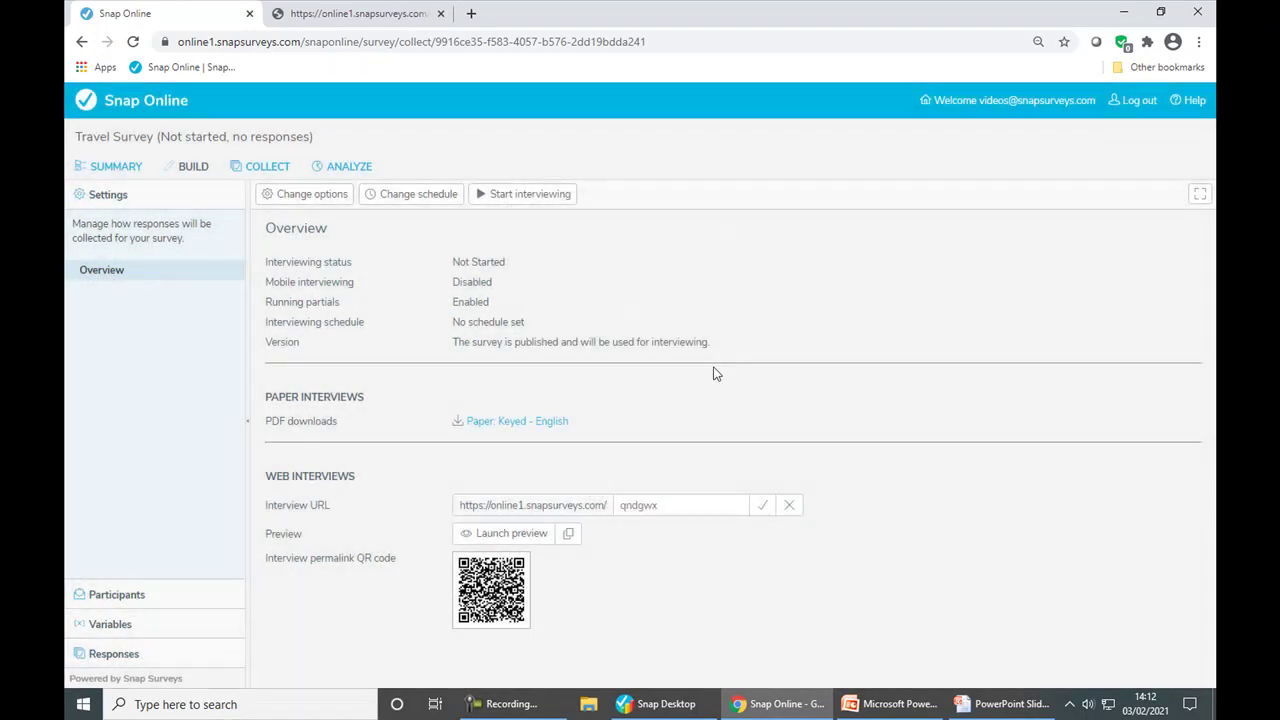
pyautogui.write('Travel')
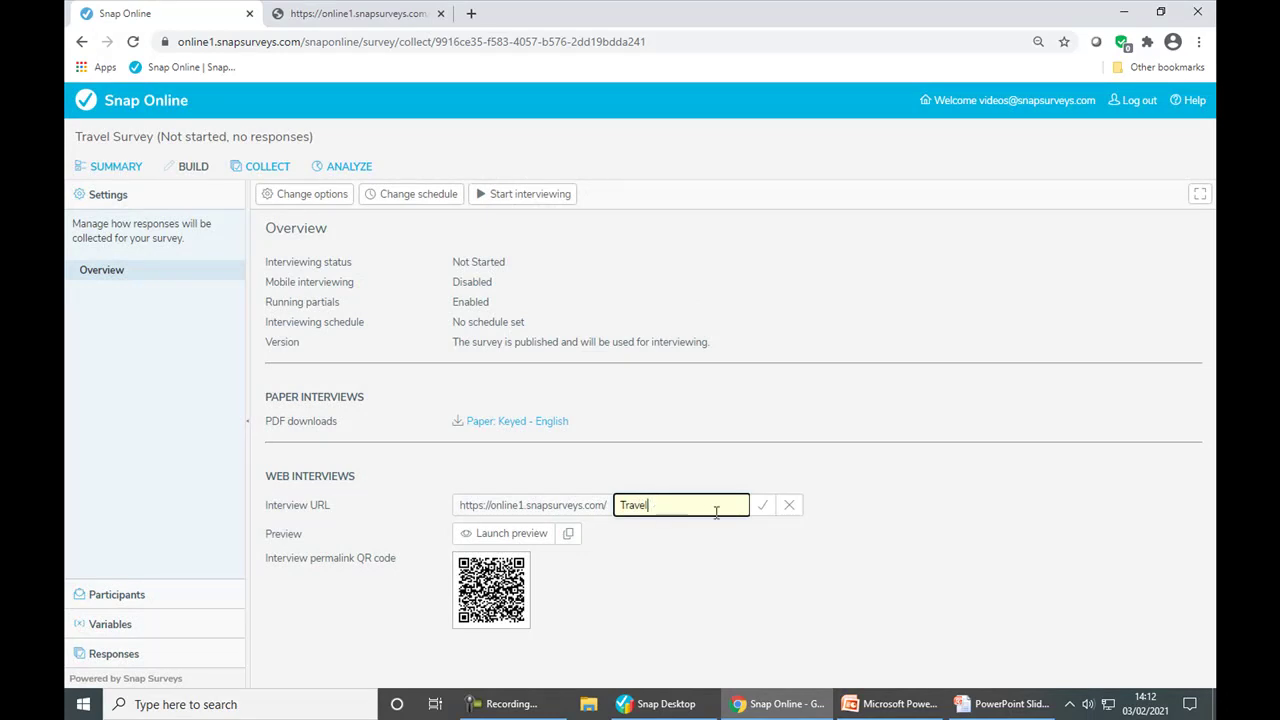
pyautogui.click(763, 507)
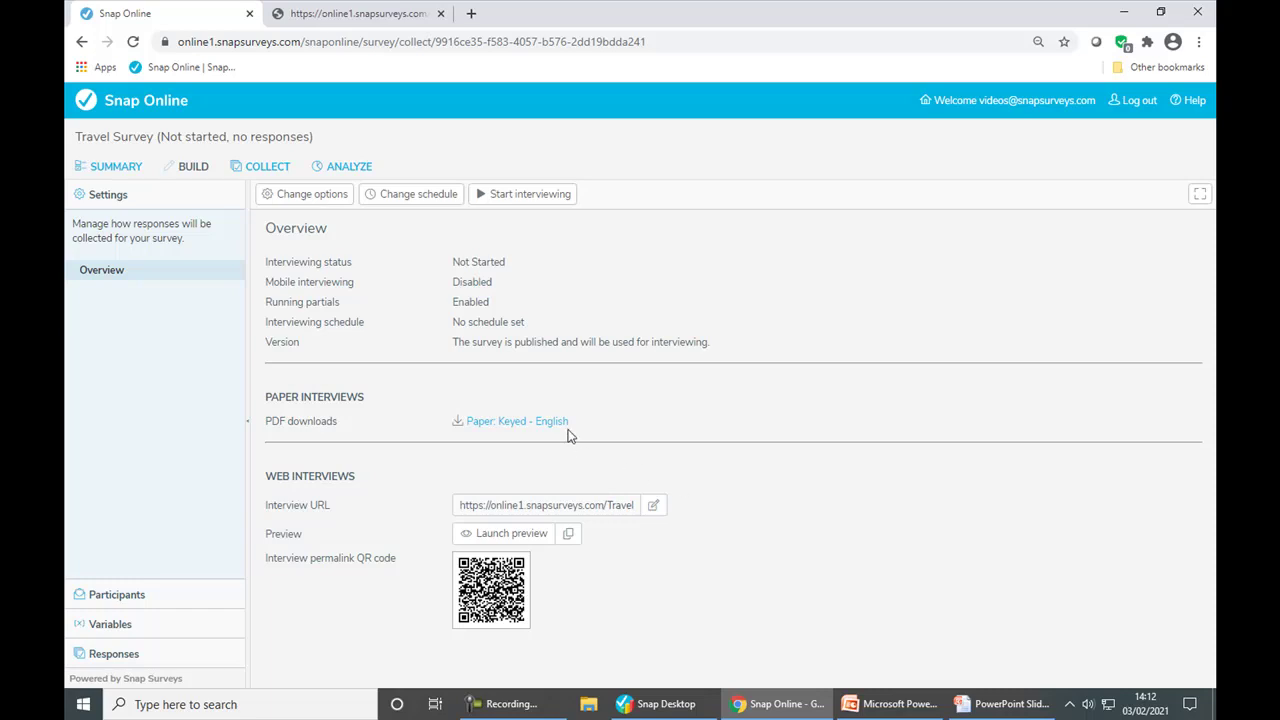
# Start interviewing for the Travel Survey immediately.
pyautogui.click(530, 195)
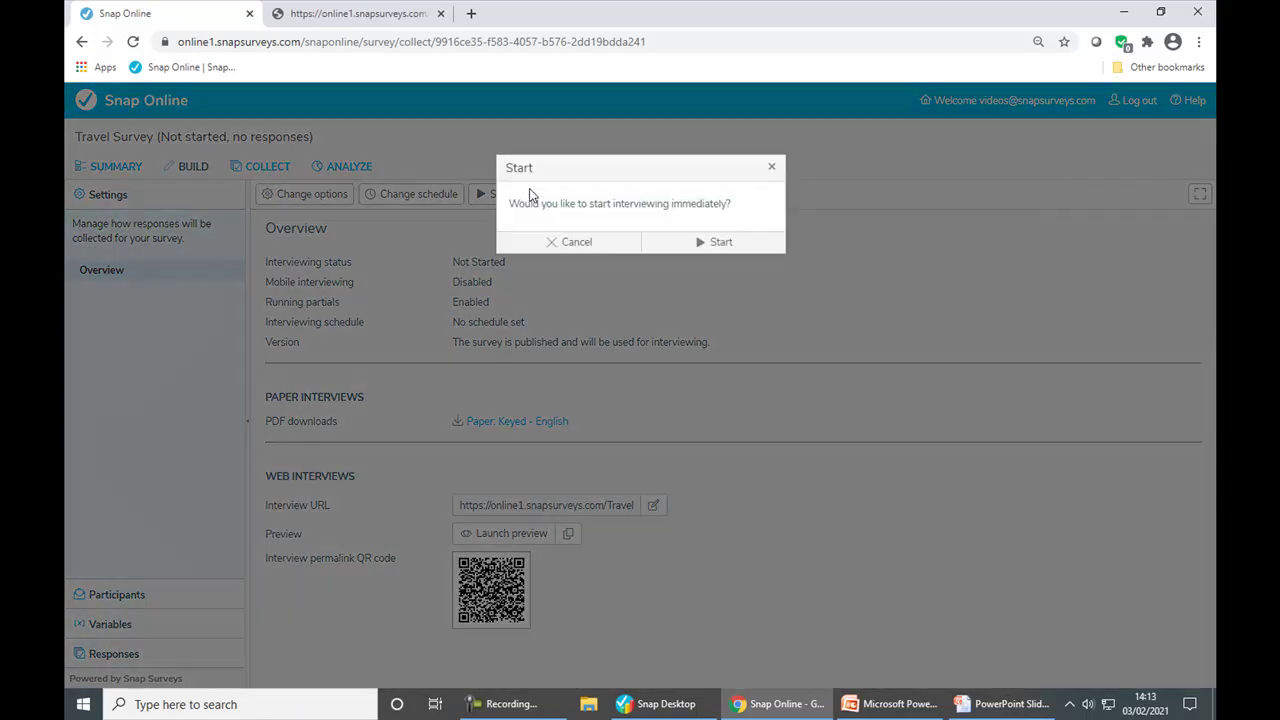
pyautogui.click(676, 251)
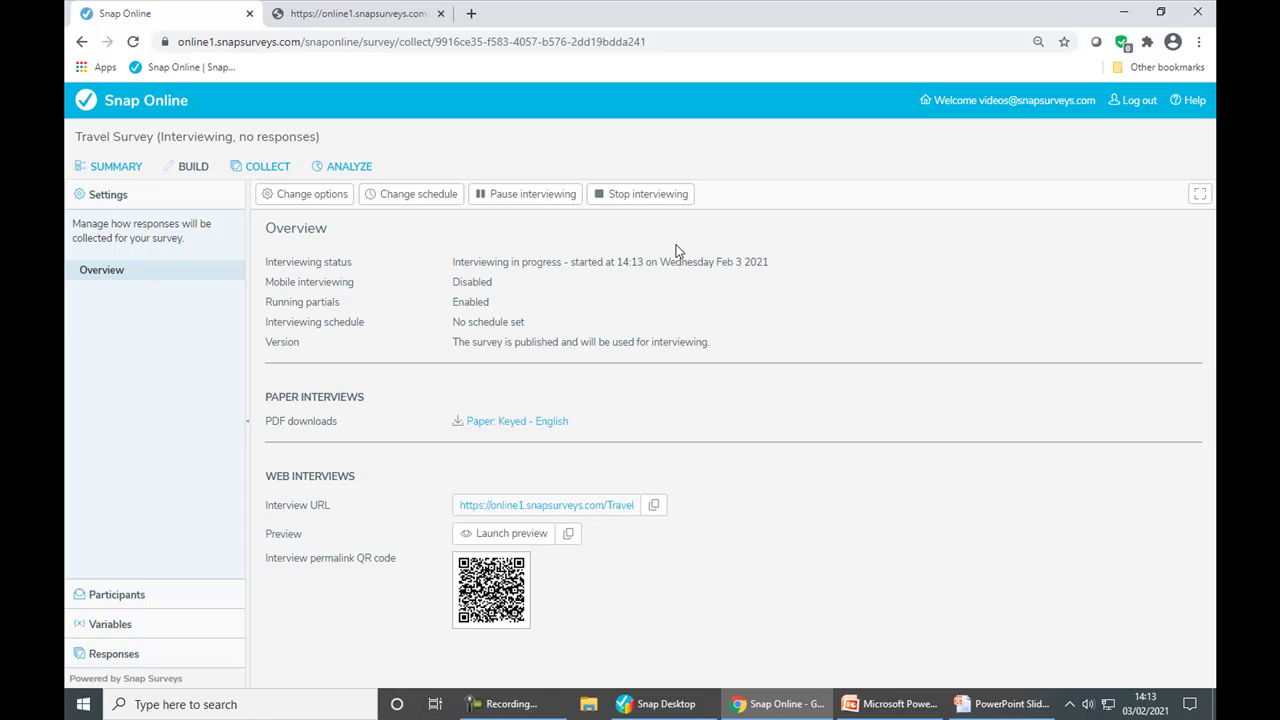
# Switch to Snap Desktop, refresh the online survey list and open the Travel Survey questionnaire.
pyautogui.hotkey('alt', 'Tab')
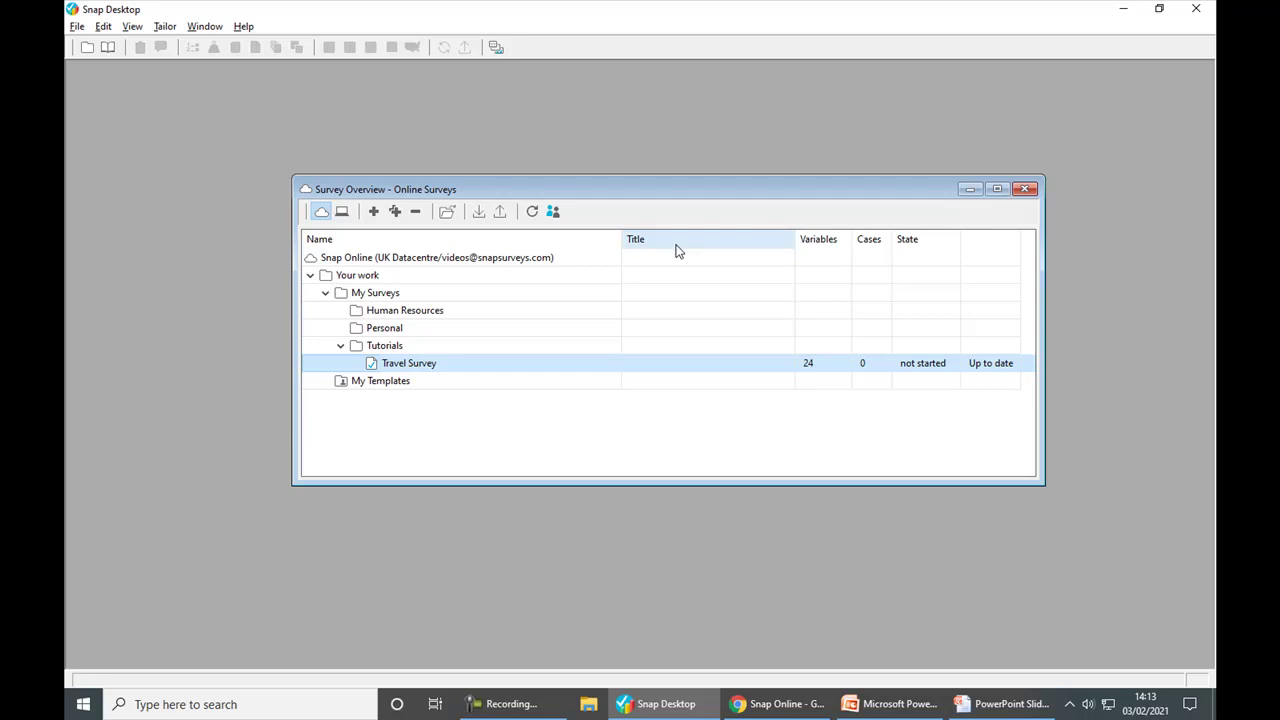
pyautogui.click(533, 212)
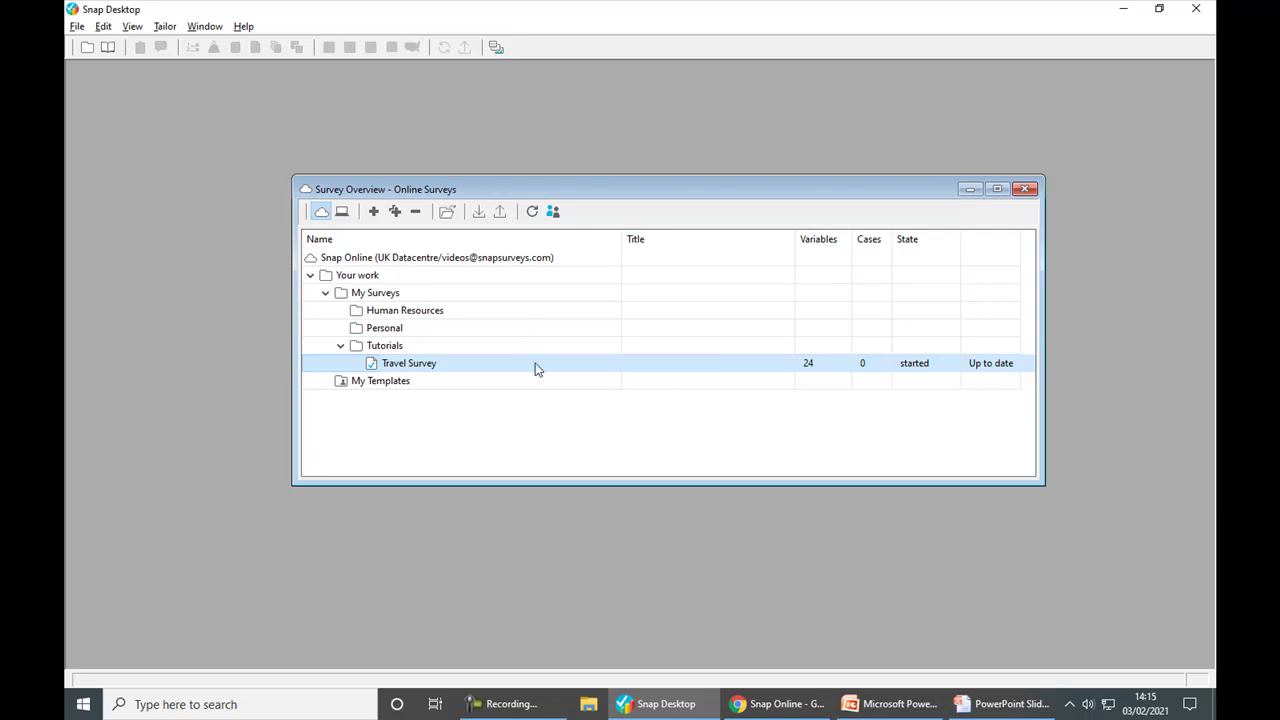
pyautogui.doubleClick(535, 364)
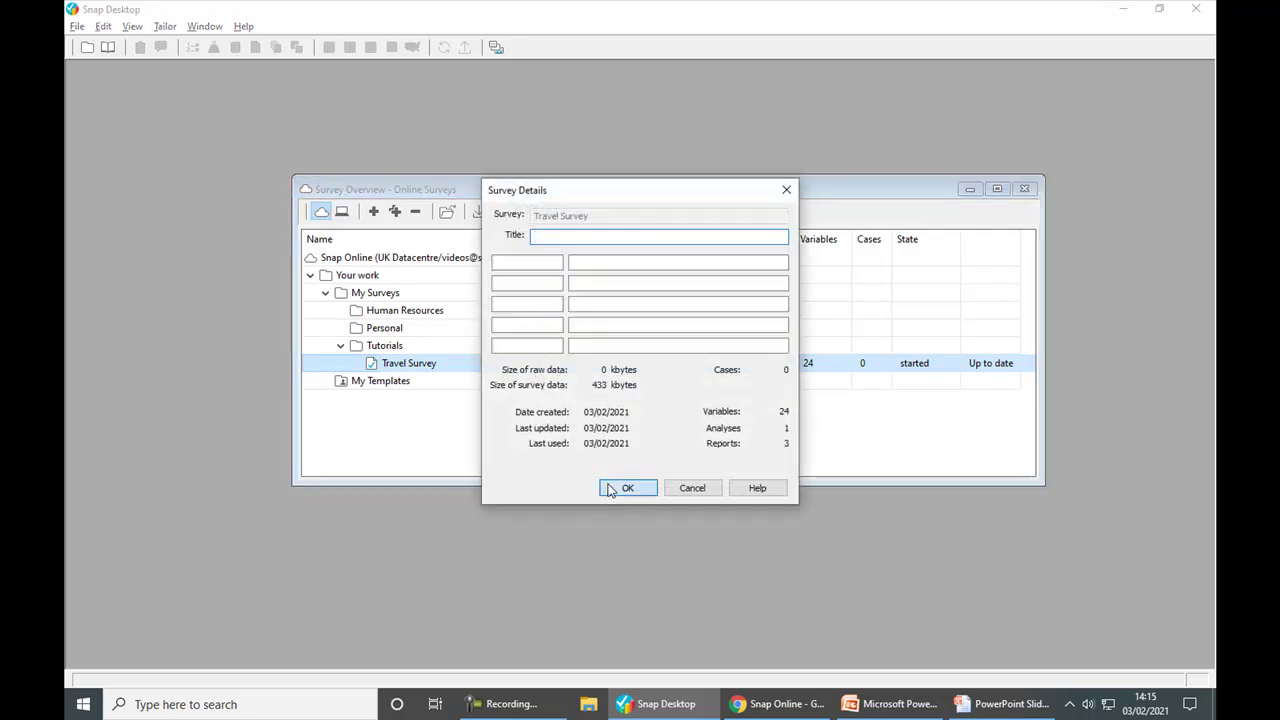
pyautogui.click(627, 488)
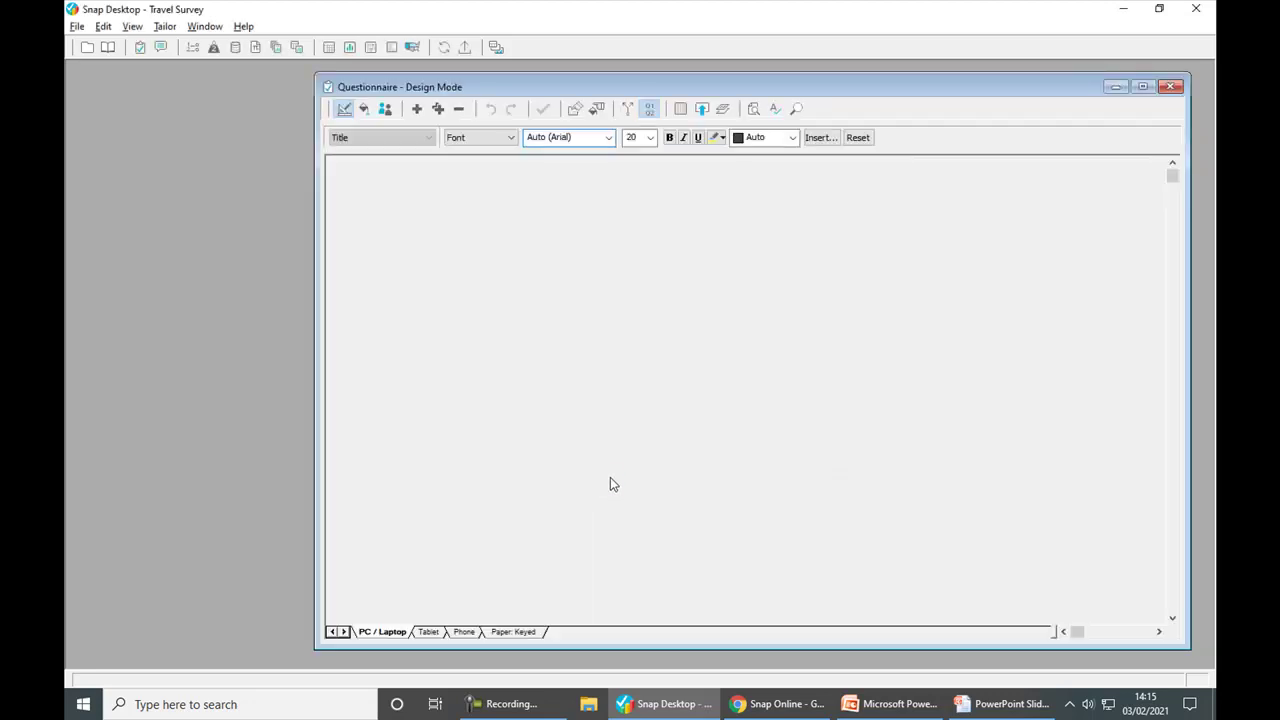
# Examine the questionnaire layout in the PC / Laptop, Paper: Keyed and Tablet editions.
pyautogui.scroll(-3, 651, 477)
pyautogui.scroll(-3, 655, 475)
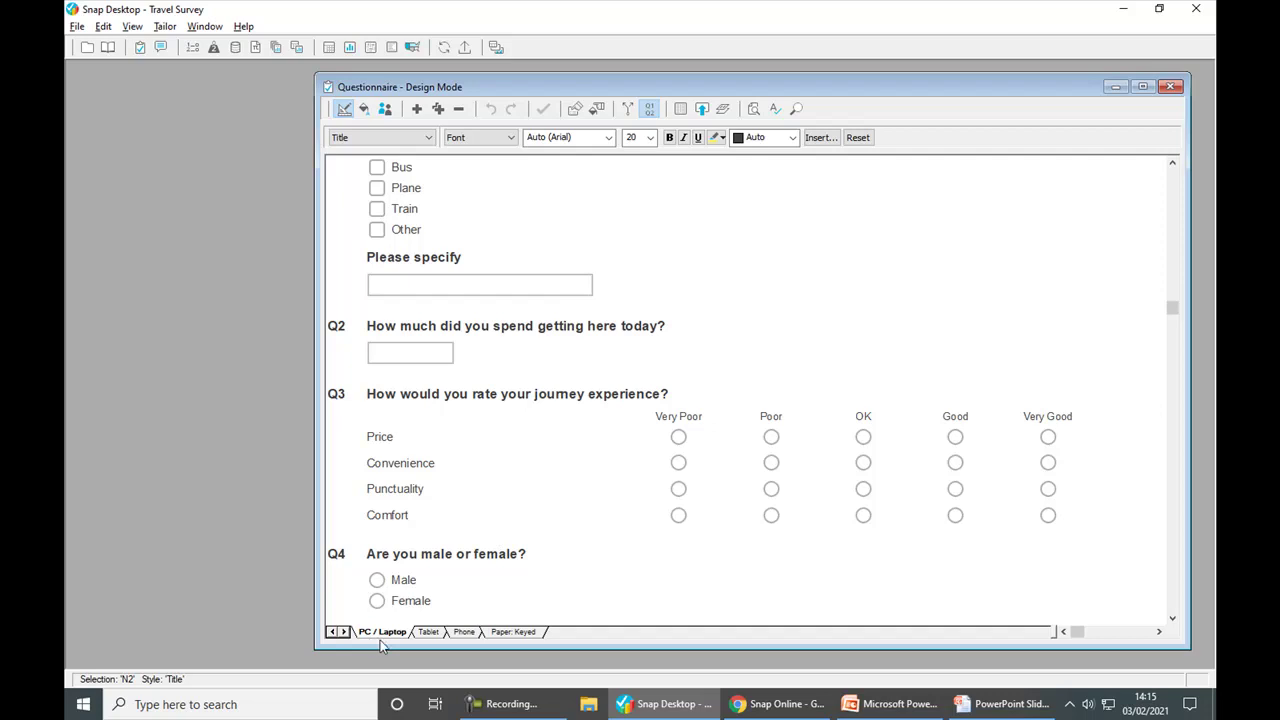
pyautogui.click(532, 633)
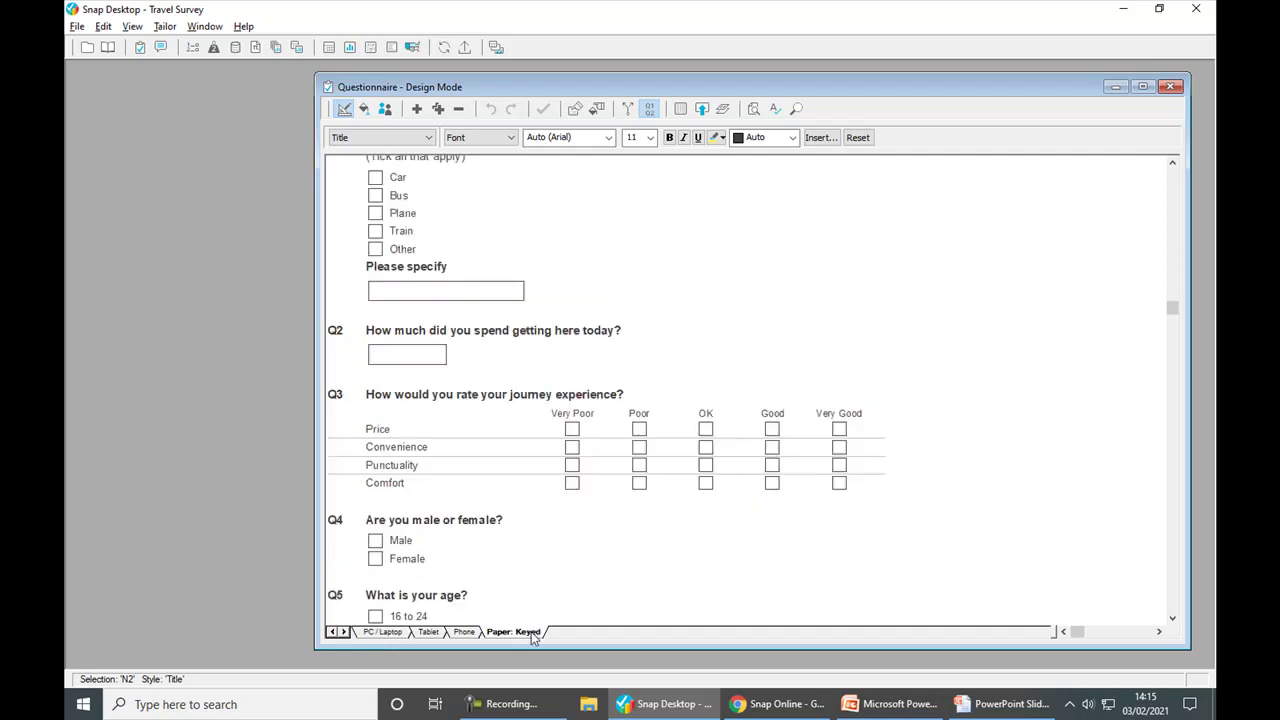
pyautogui.click(430, 633)
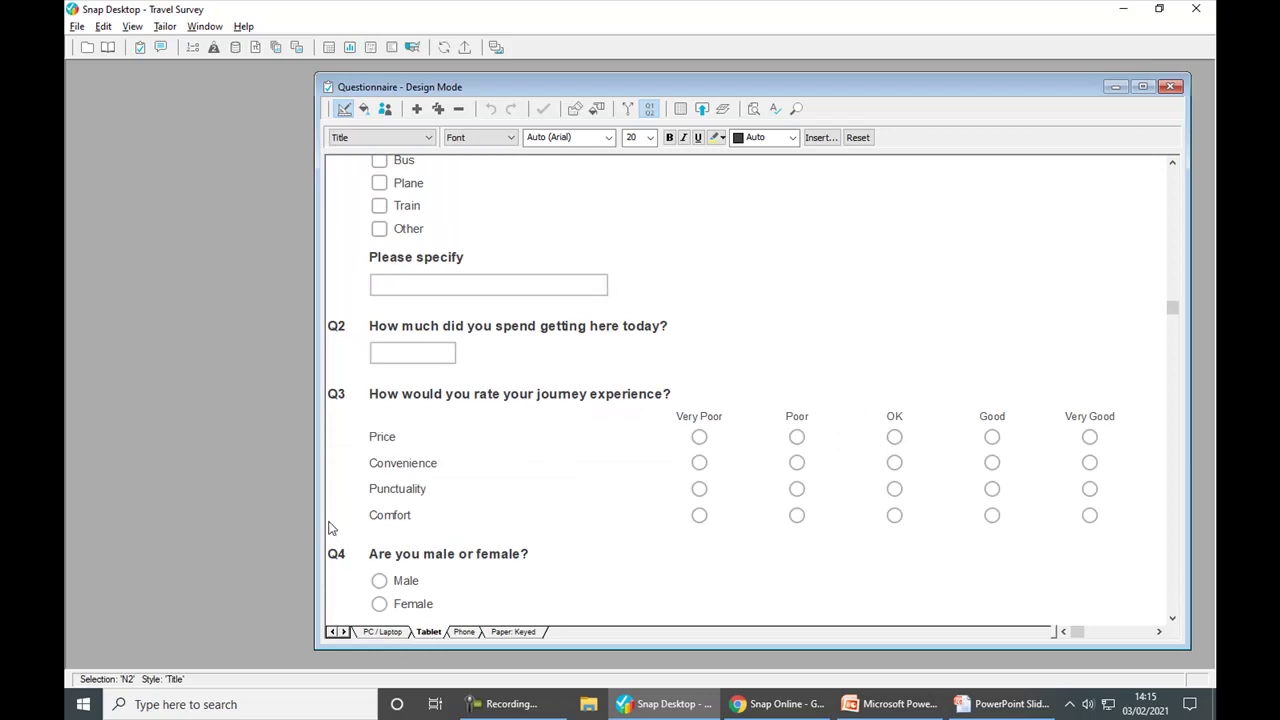
pyautogui.moveTo(316, 510); pyautogui.dragTo(345, 510)
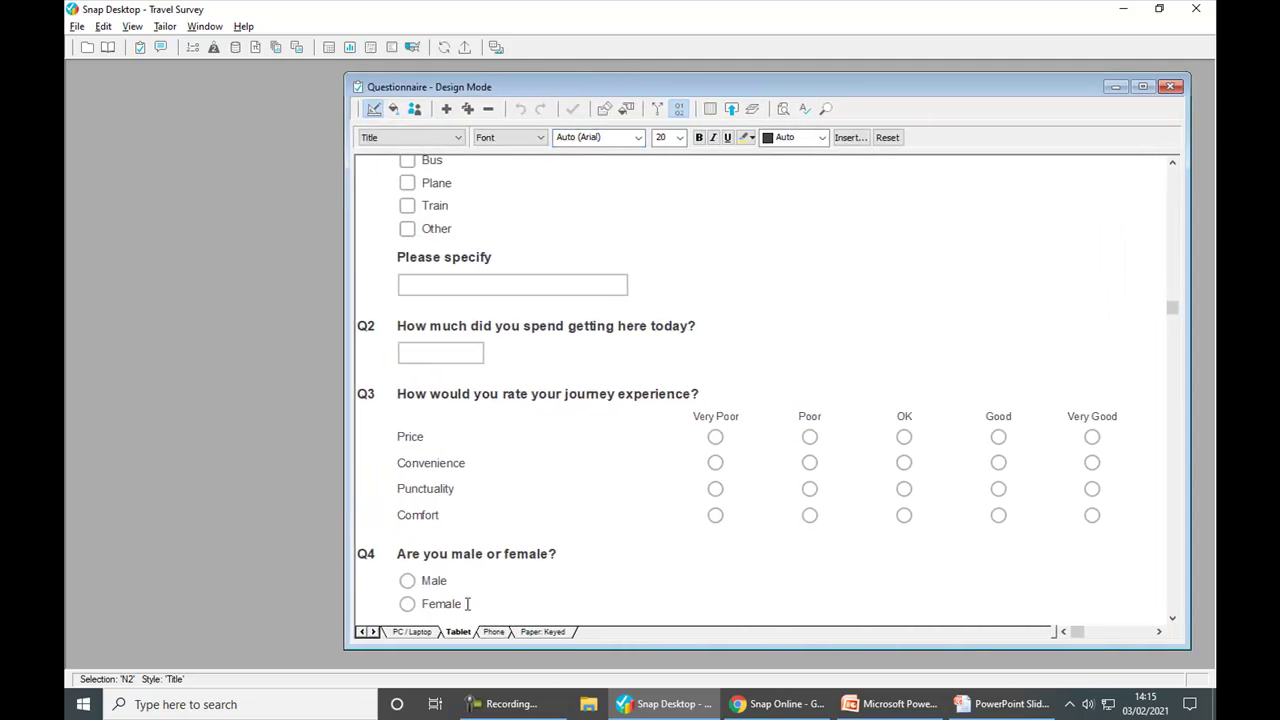
# Examine the Phone edition in a questionnaire window narrowed to phone width, then widen the window and return to the PC / Laptop edition.
pyautogui.click(492, 632)
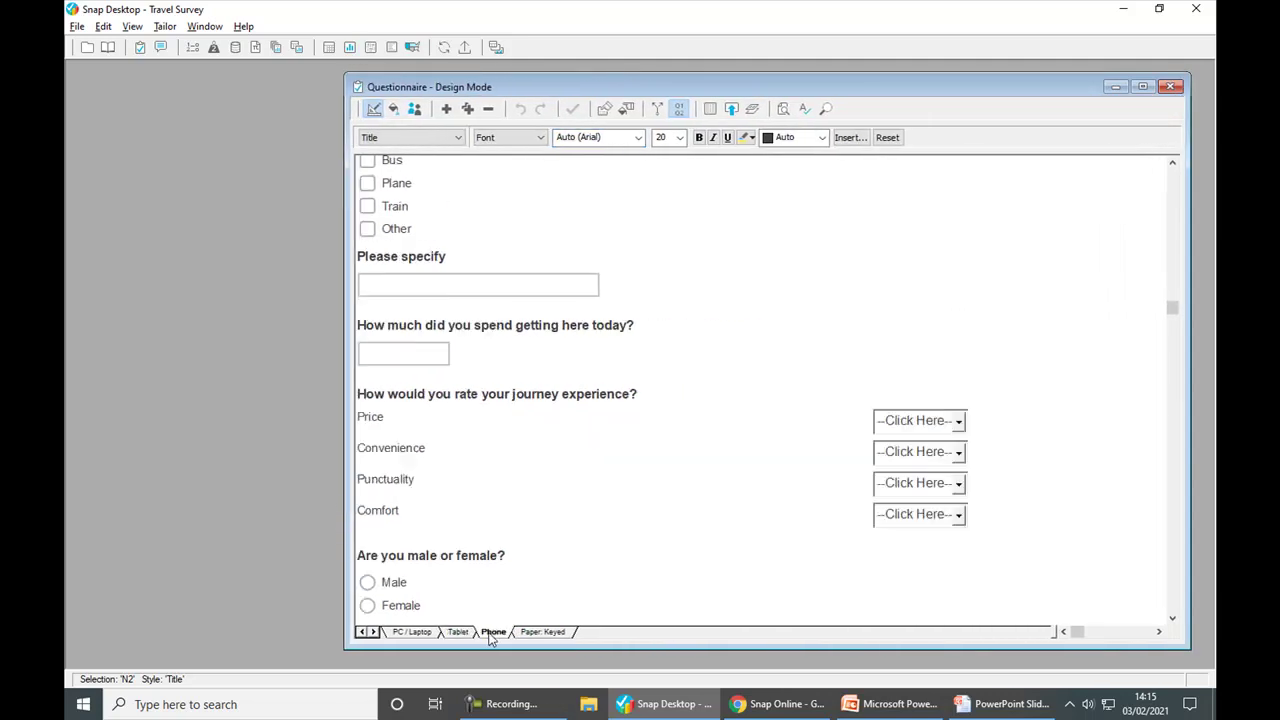
pyautogui.moveTo(345, 509); pyautogui.dragTo(893, 508)
pyautogui.scroll(3, 983, 504)
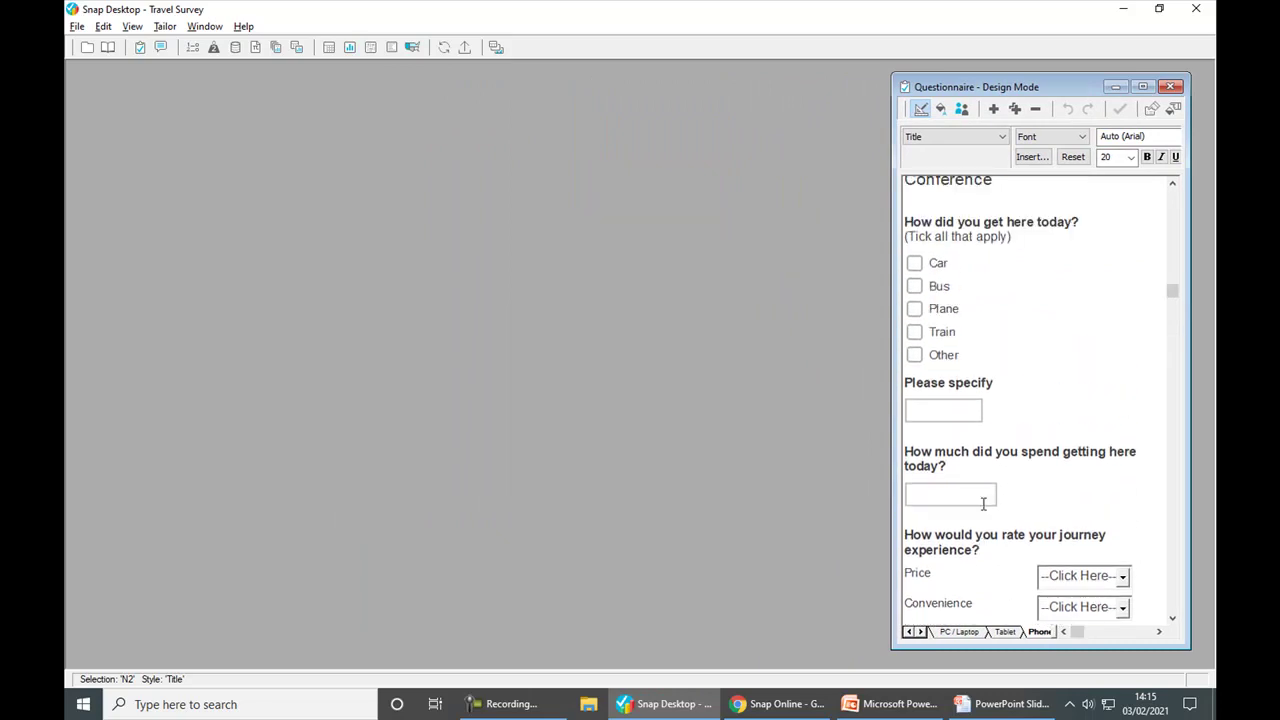
pyautogui.scroll(-4, 983, 504)
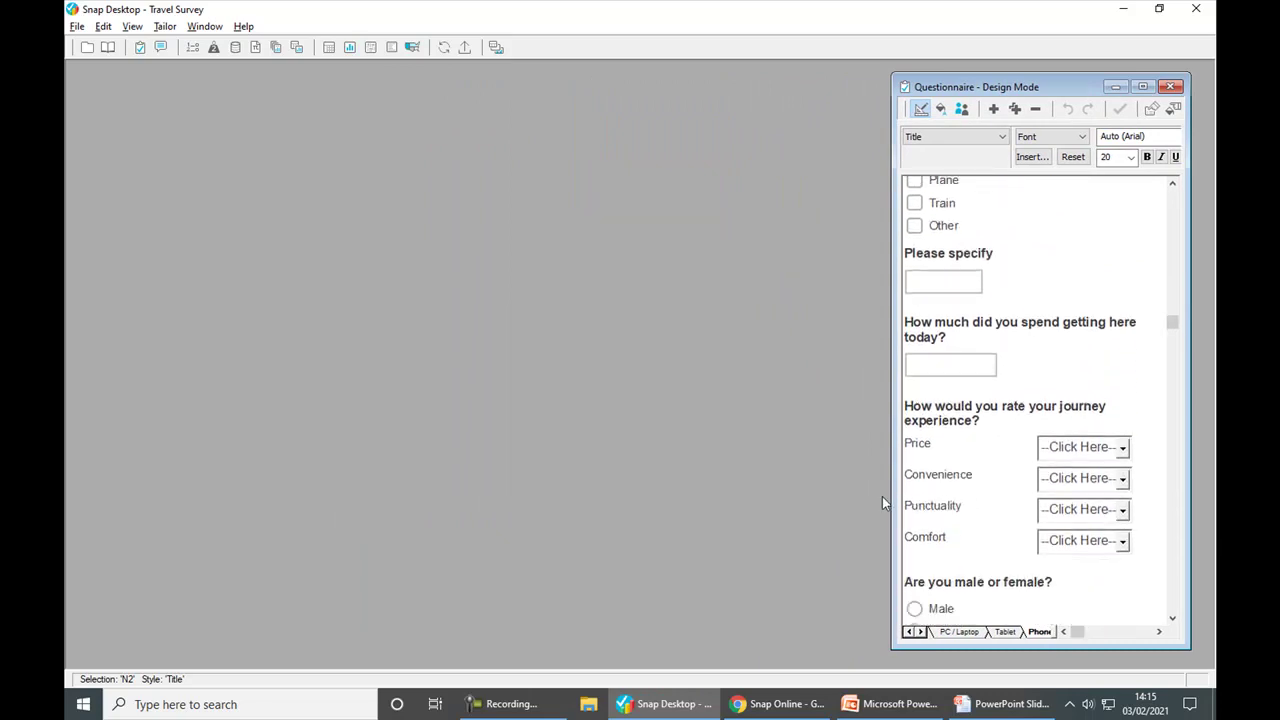
pyautogui.moveTo(895, 491); pyautogui.dragTo(261, 490)
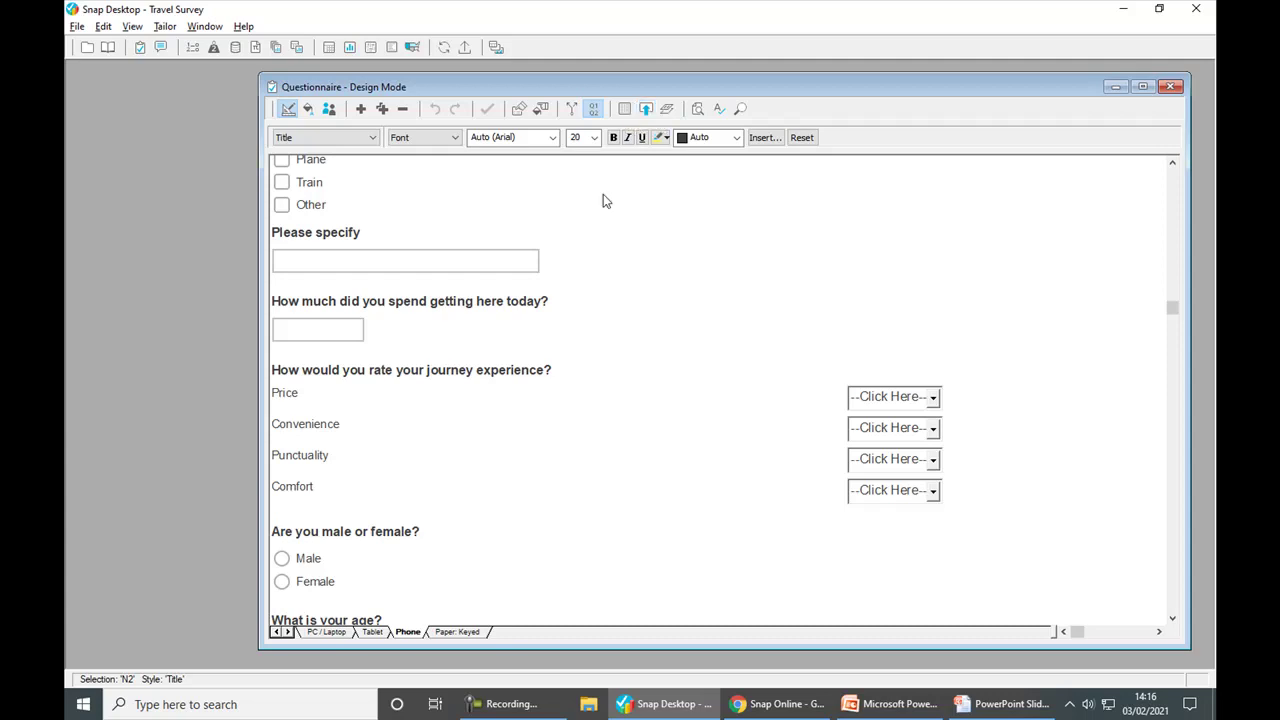
pyautogui.click(326, 632)
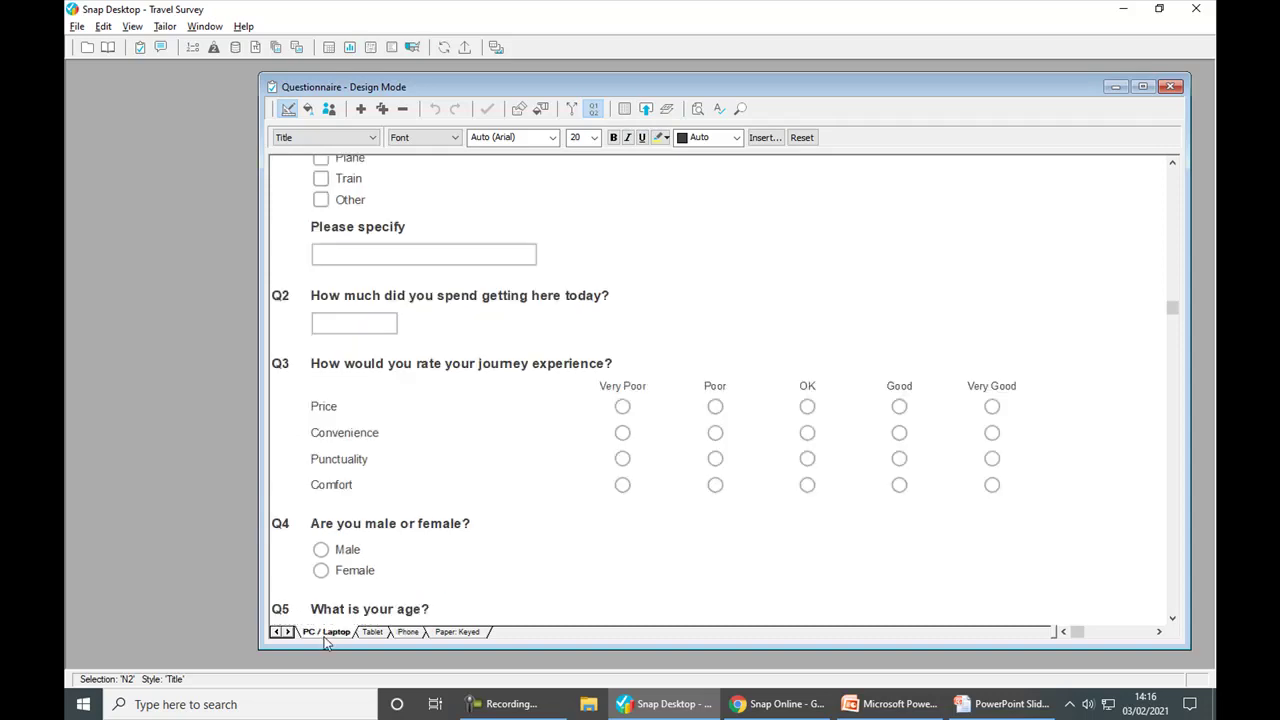
# Insert a page break before Q4 in the PC / Laptop edition, save the change and upload the survey.
pyautogui.click(361, 524)
pyautogui.rightClick(361, 525)
pyautogui.moveTo(412, 500)
pyautogui.click(628, 496)
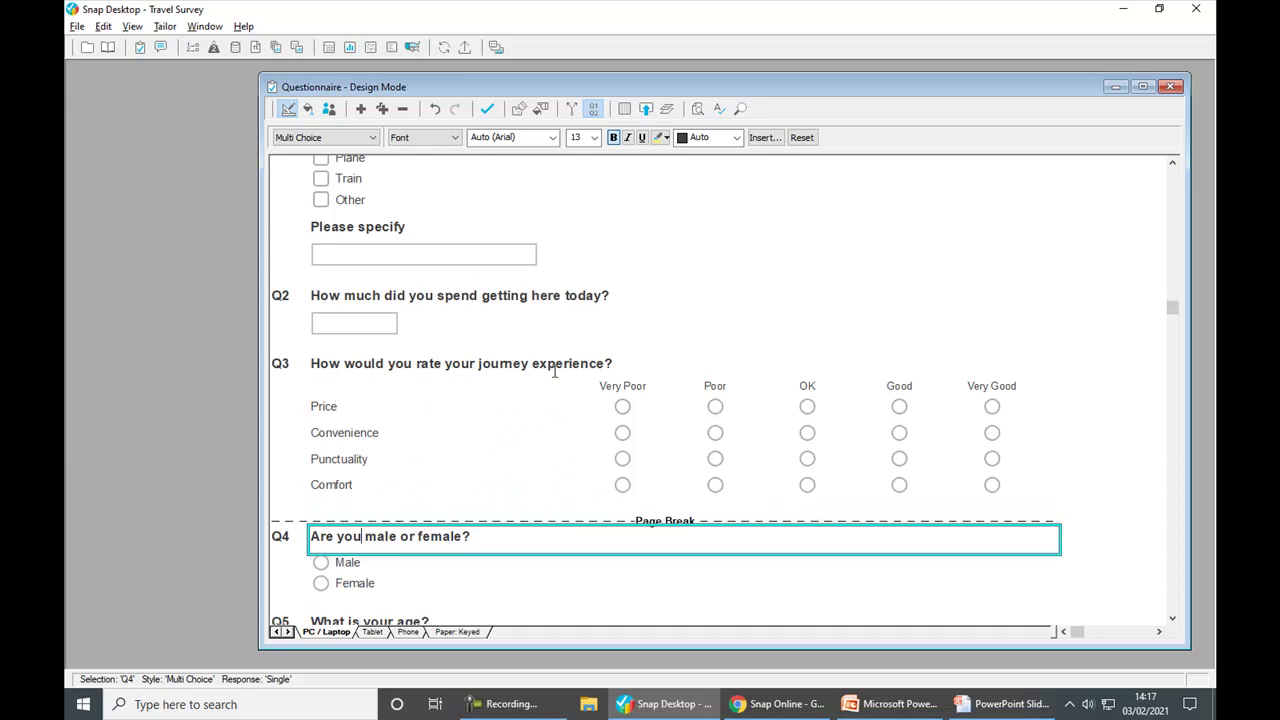
pyautogui.click(488, 110)
pyautogui.click(465, 49)
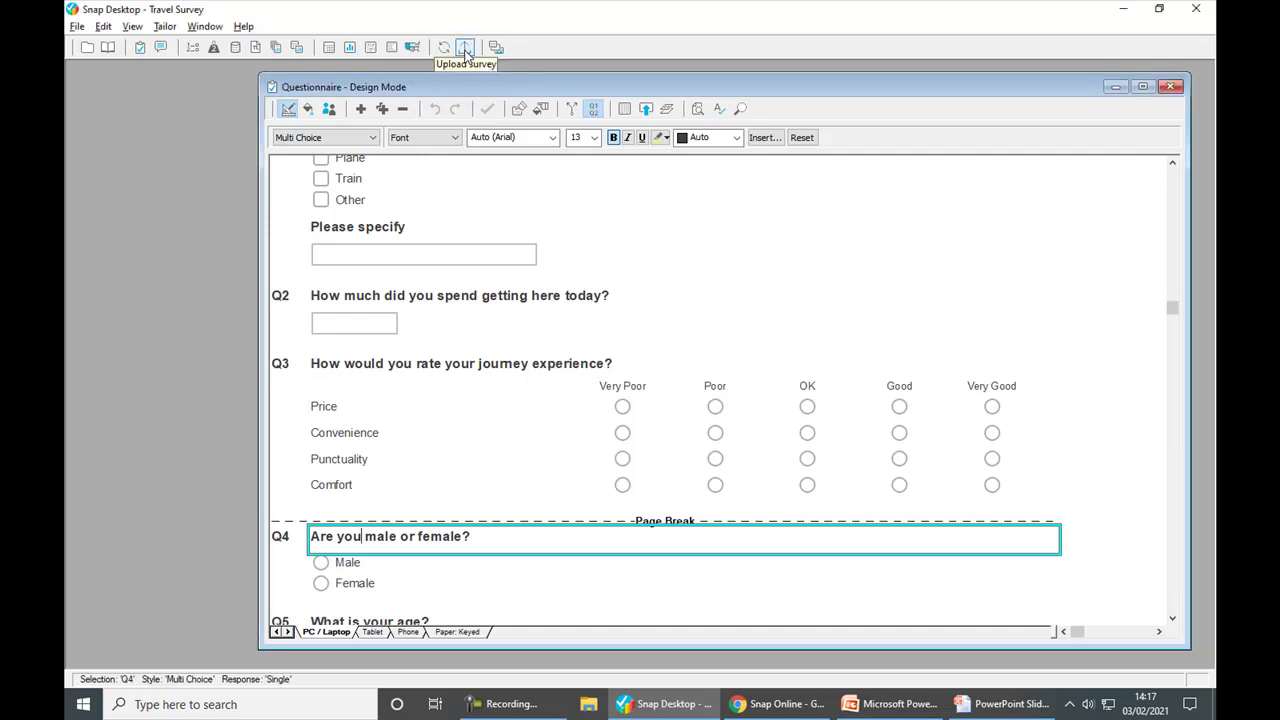
# Switch to Snap Online, pause interviewing for the Travel Survey and publish its current version.
pyautogui.hotkey('alt', 'Tab')
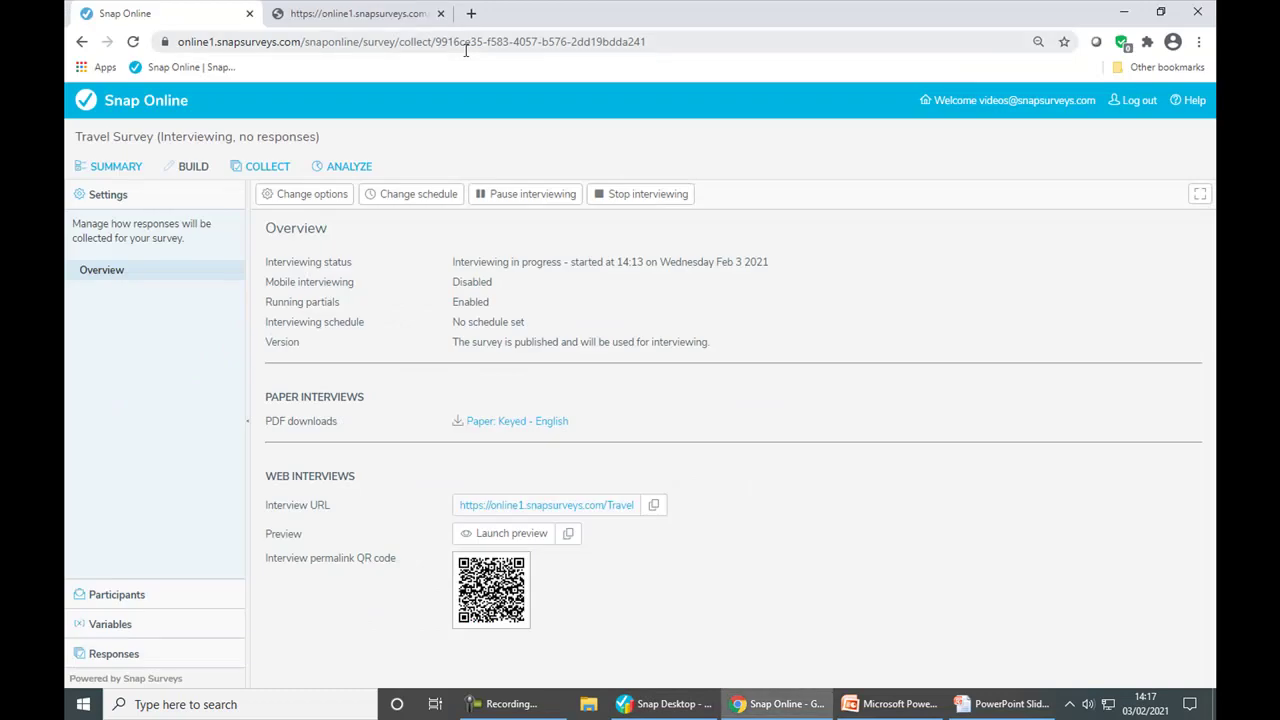
pyautogui.click(262, 173)
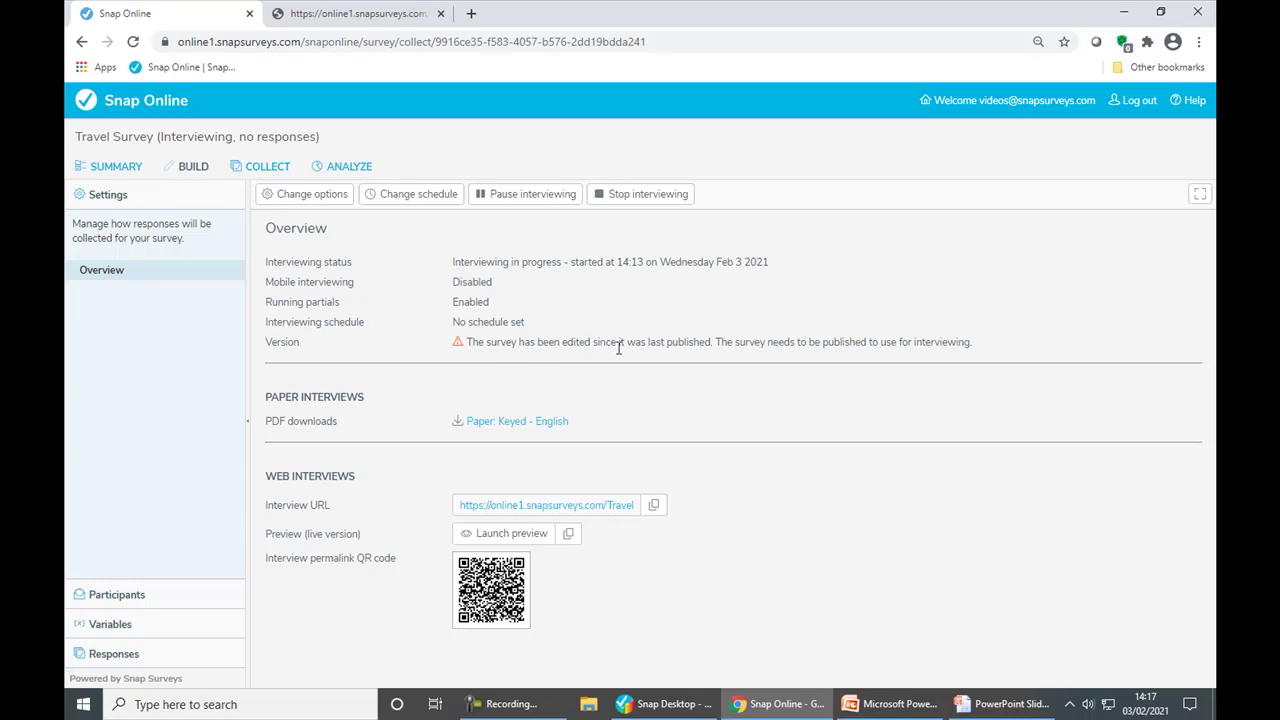
pyautogui.click(520, 196)
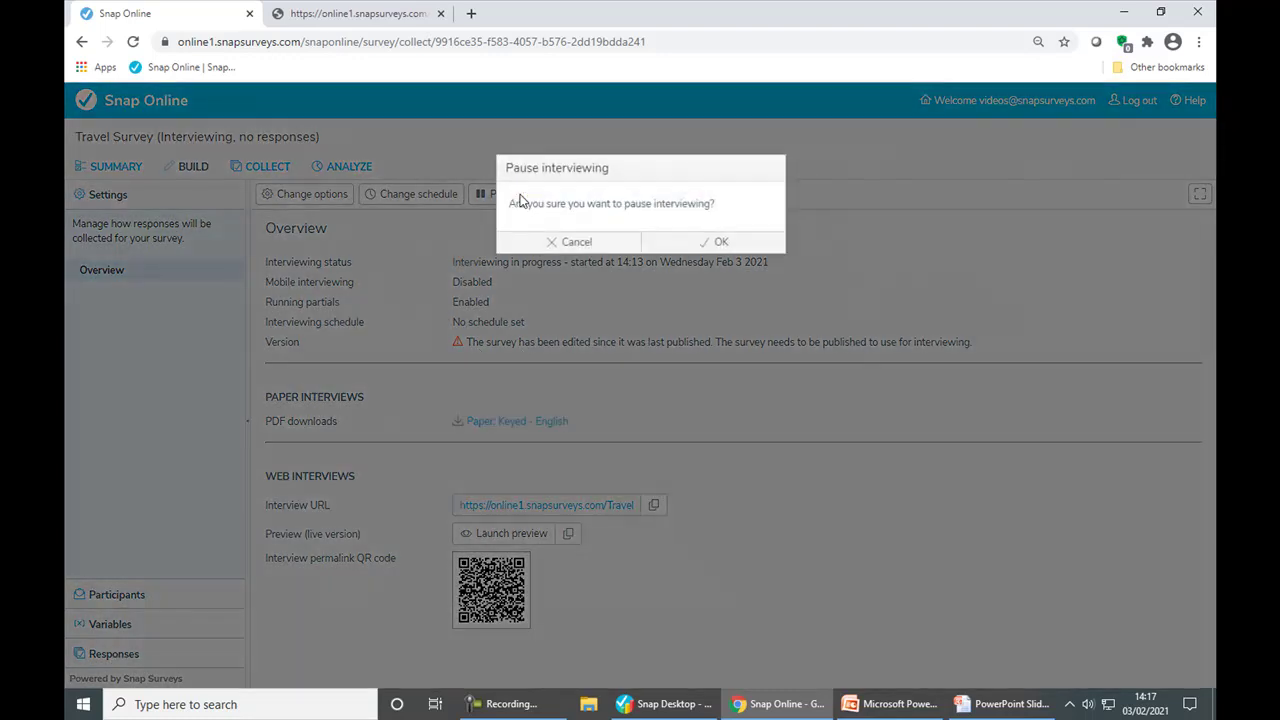
pyautogui.click(671, 245)
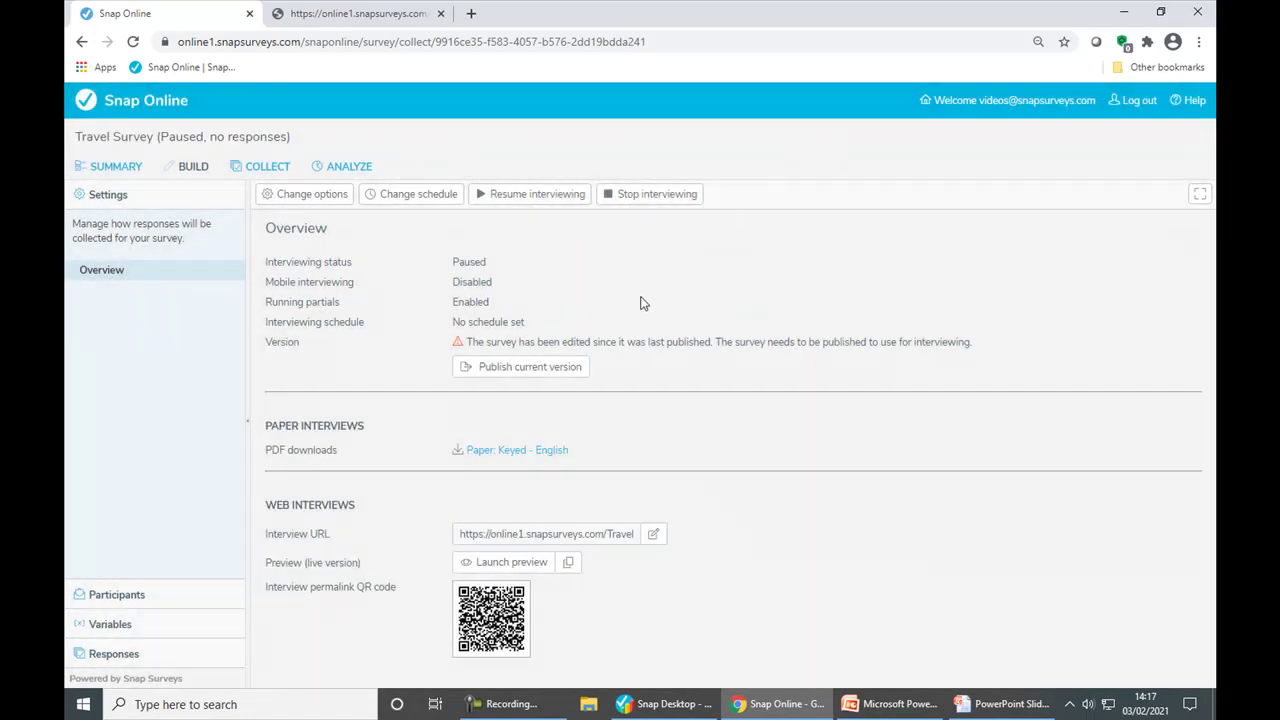
pyautogui.click(538, 370)
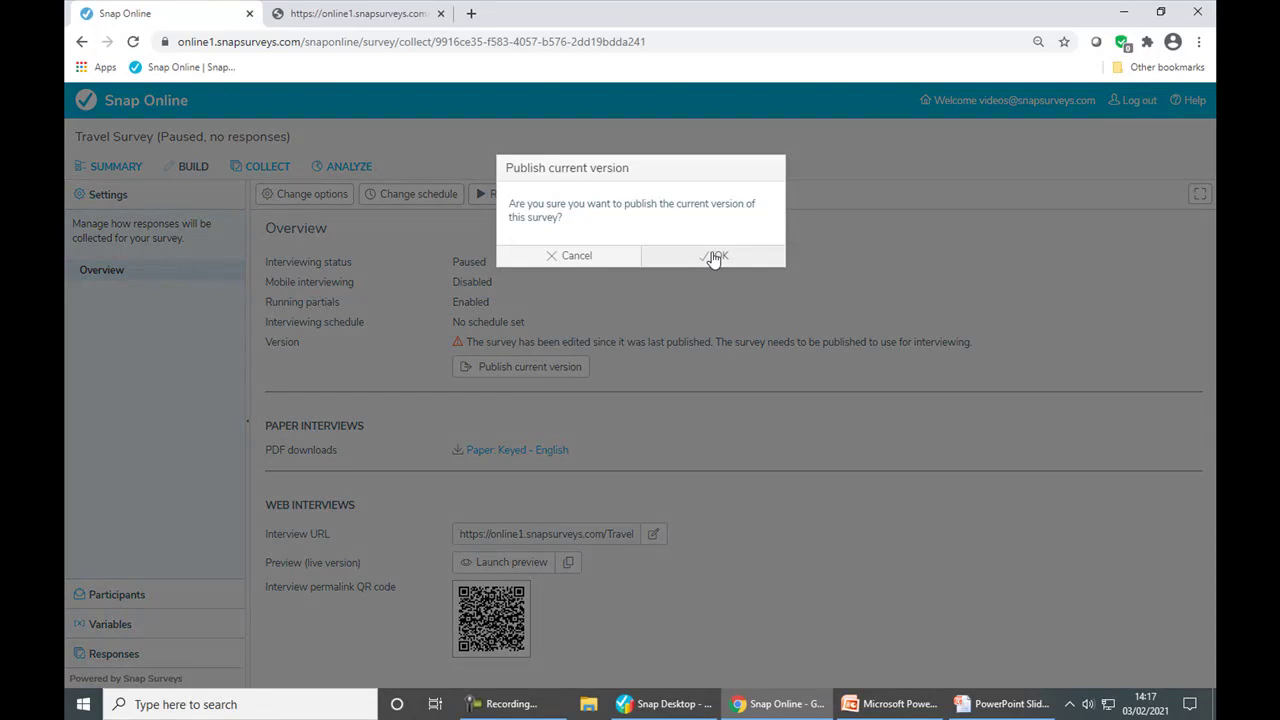
pyautogui.click(714, 257)
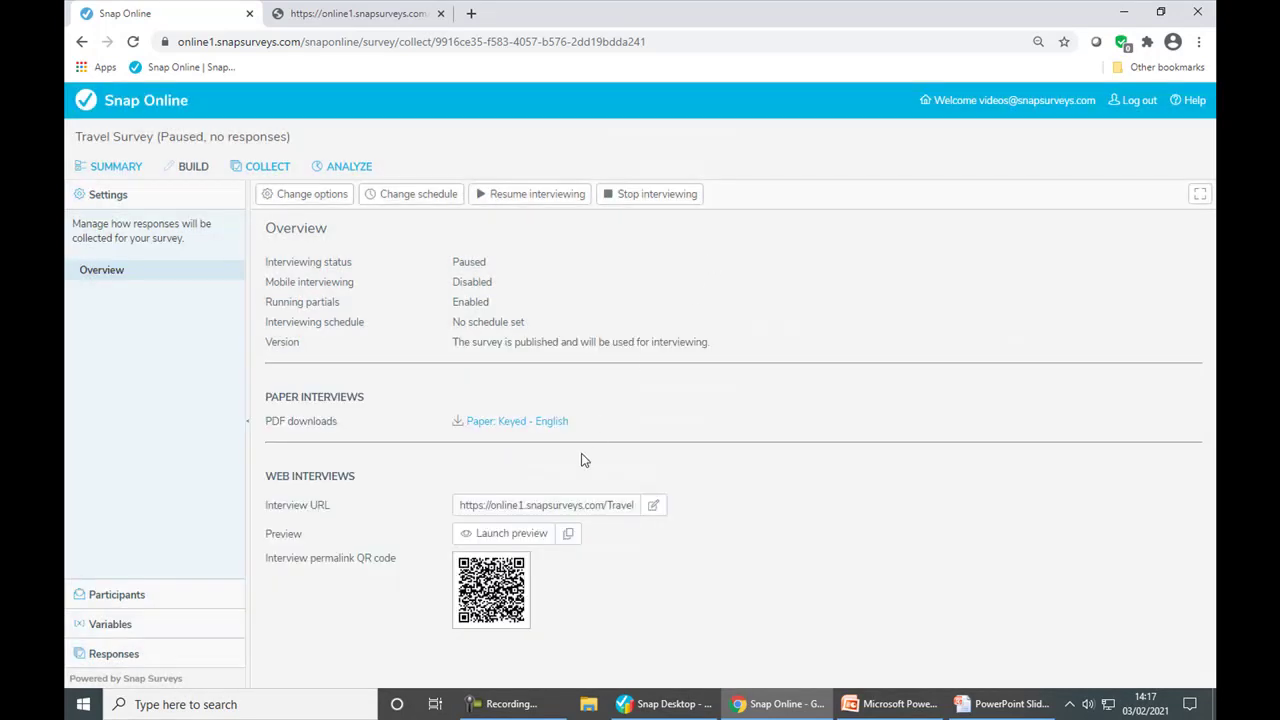
# Preview the survey, rating Price as Very Poor and Convenience as Poor in Q3, and advance to the page starting with Q4.
pyautogui.click(510, 533)
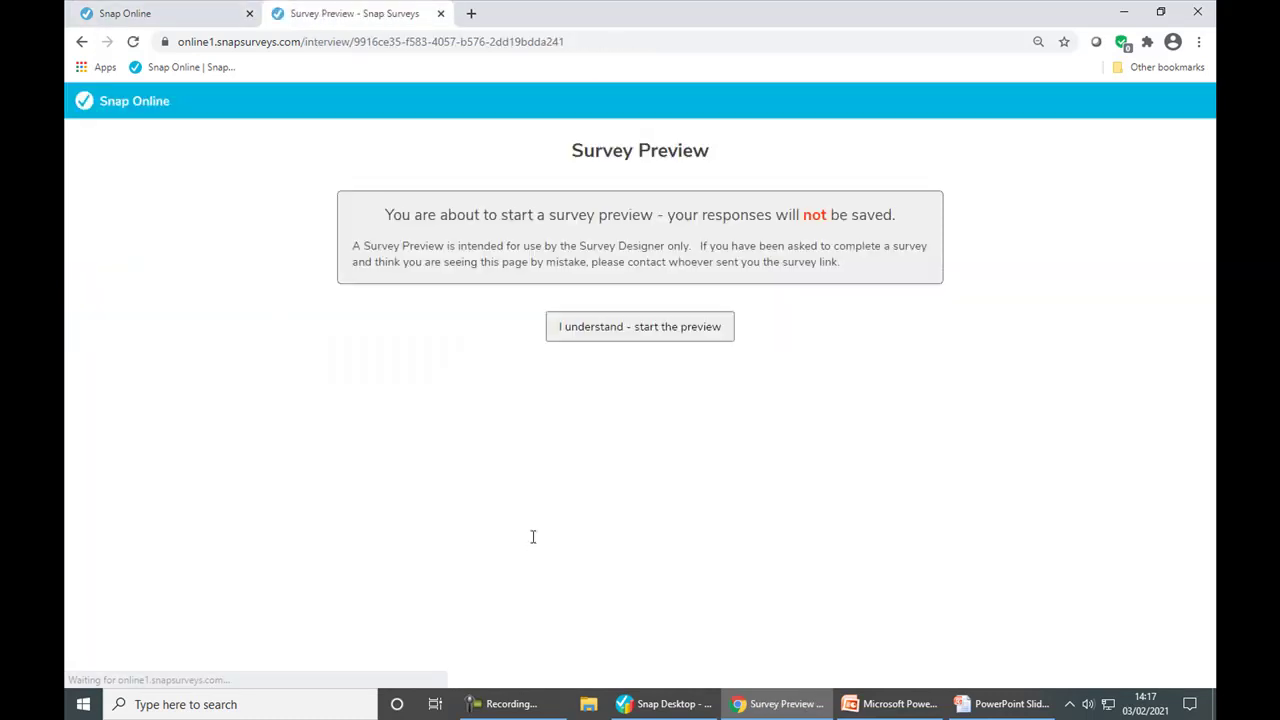
pyautogui.click(650, 336)
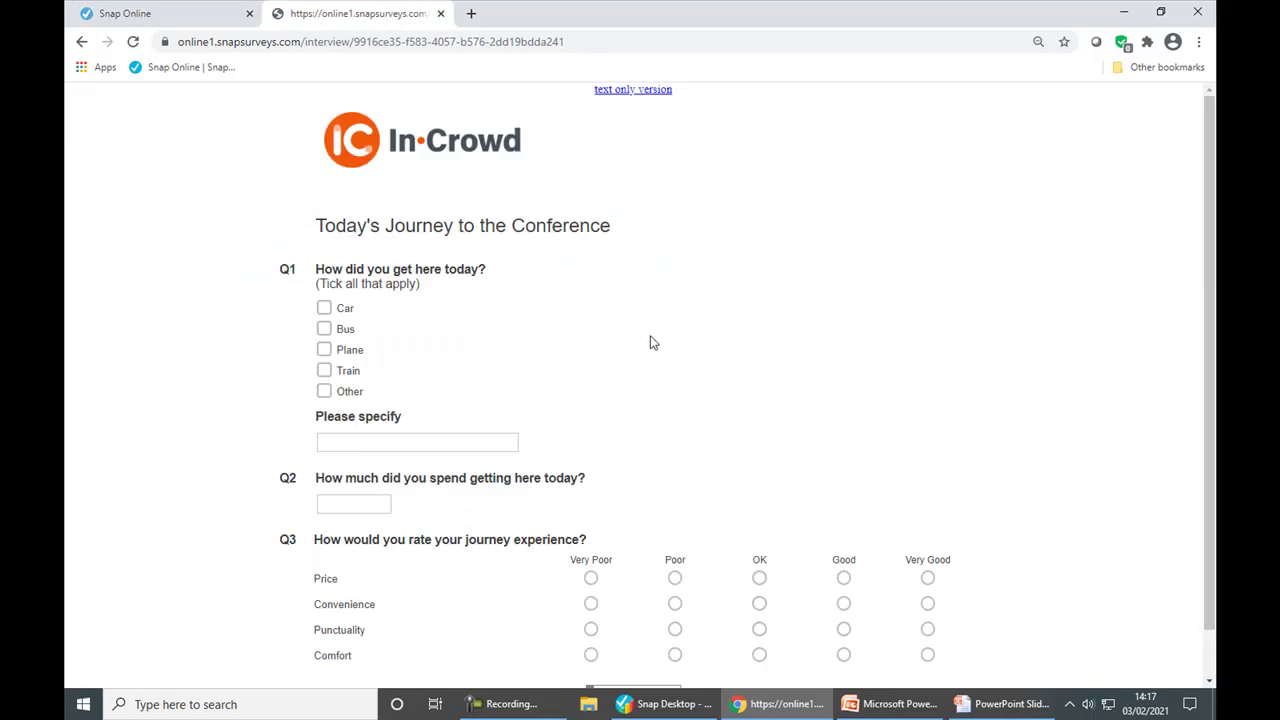
pyautogui.scroll(-1, 650, 343)
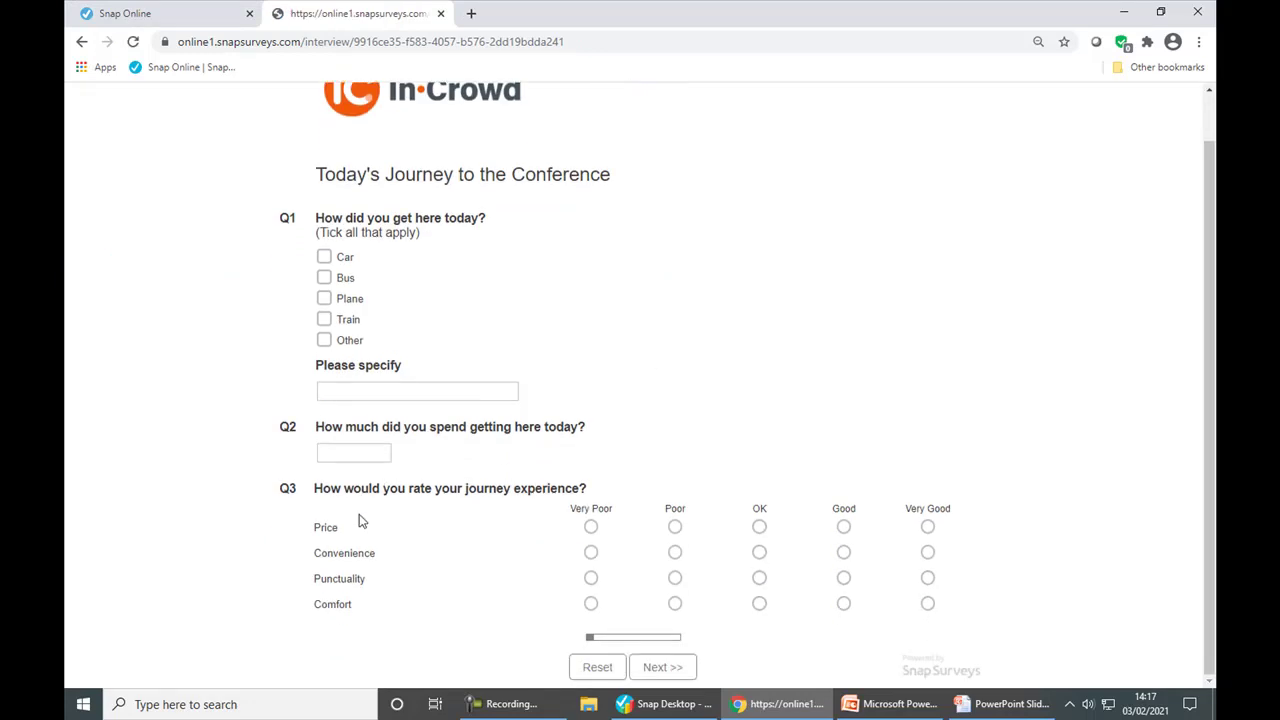
pyautogui.click(594, 531)
pyautogui.click(675, 553)
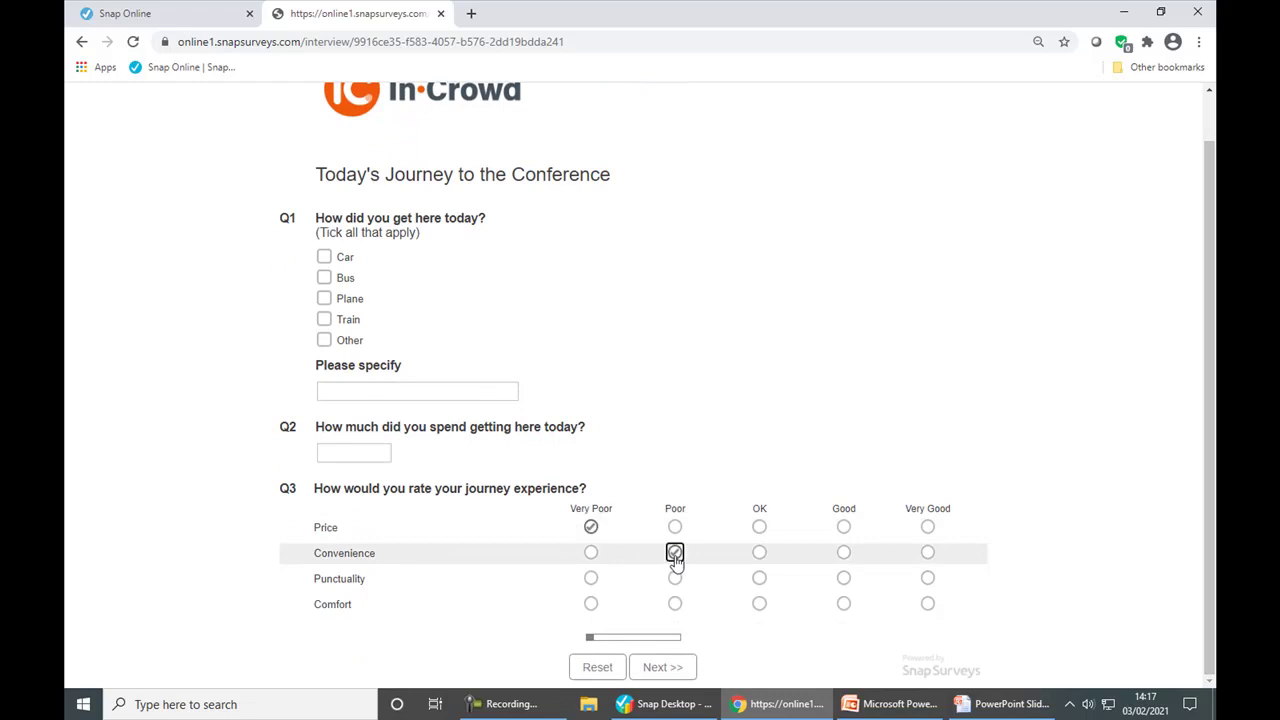
pyautogui.click(663, 672)
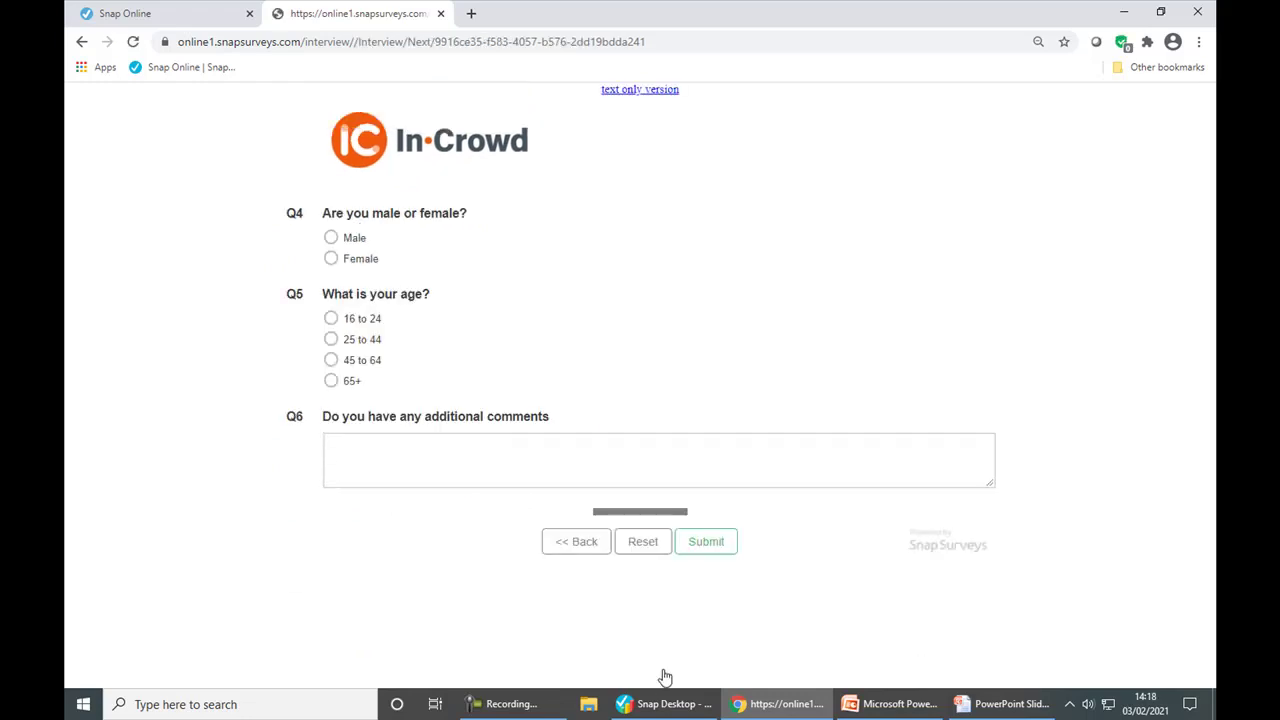
# Return to the Travel Survey's interviewing overview and resume interviewing immediately.
pyautogui.click(185, 27)
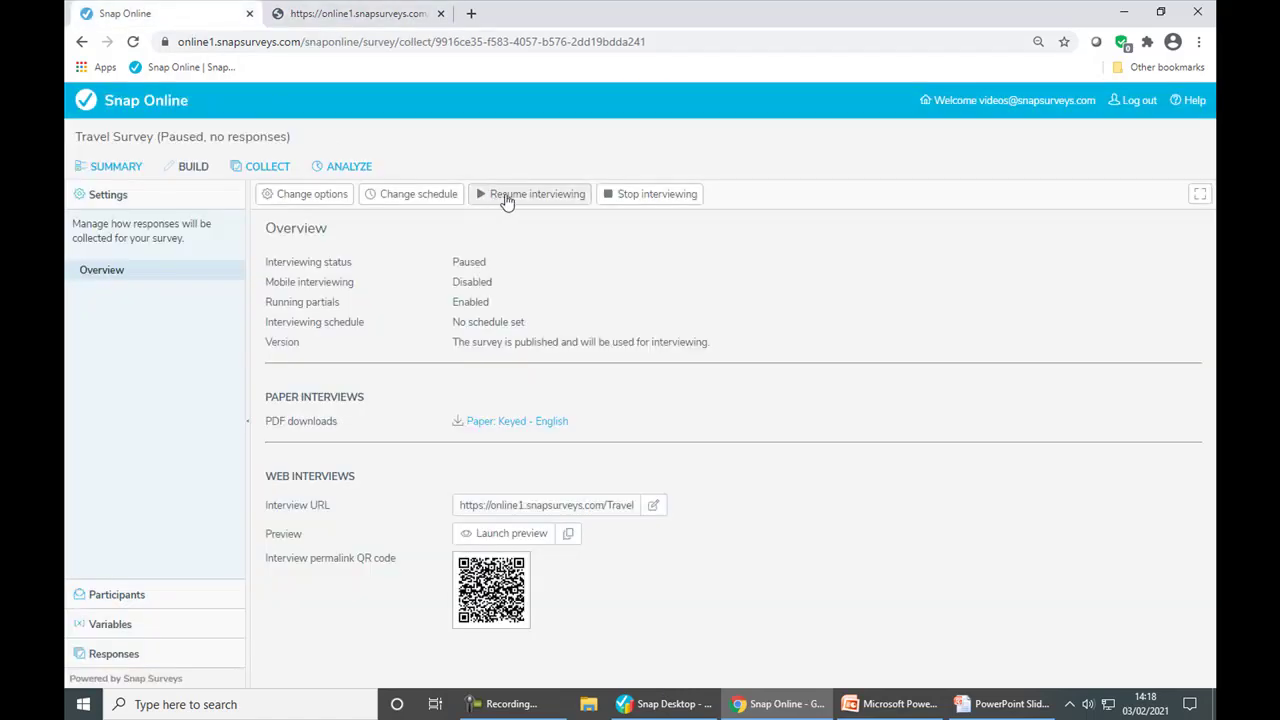
pyautogui.click(507, 197)
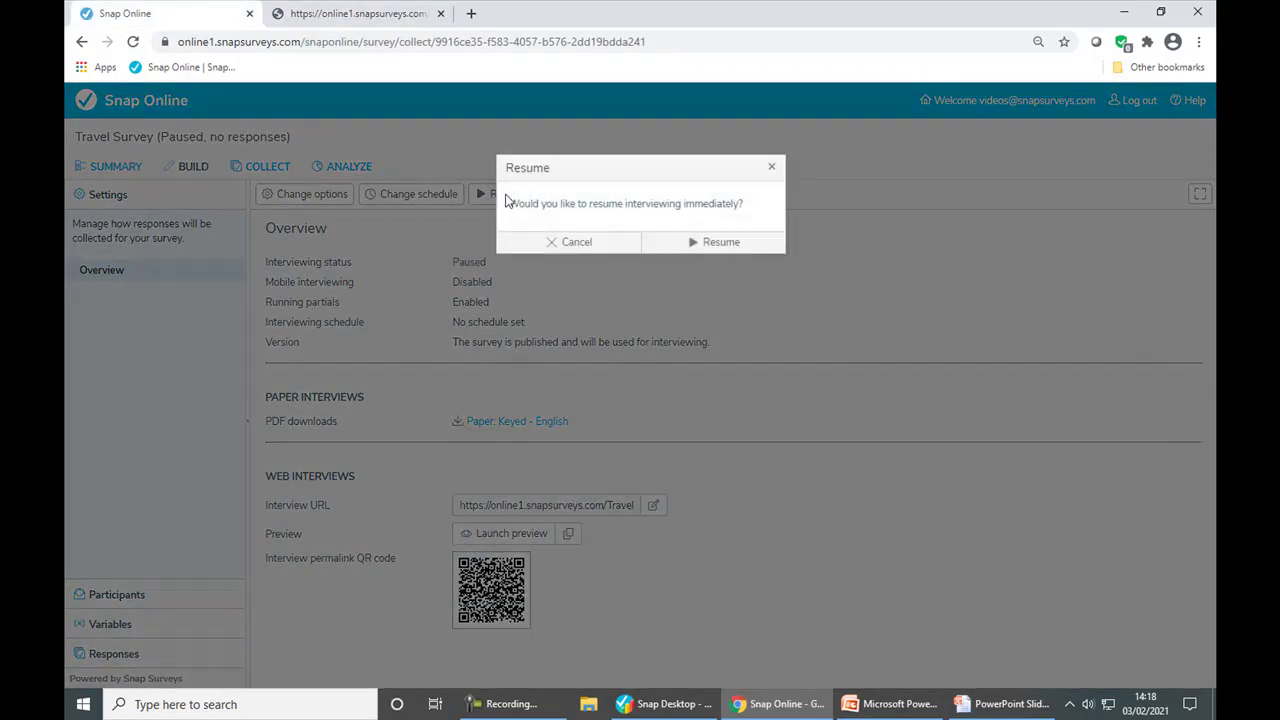
pyautogui.click(660, 250)
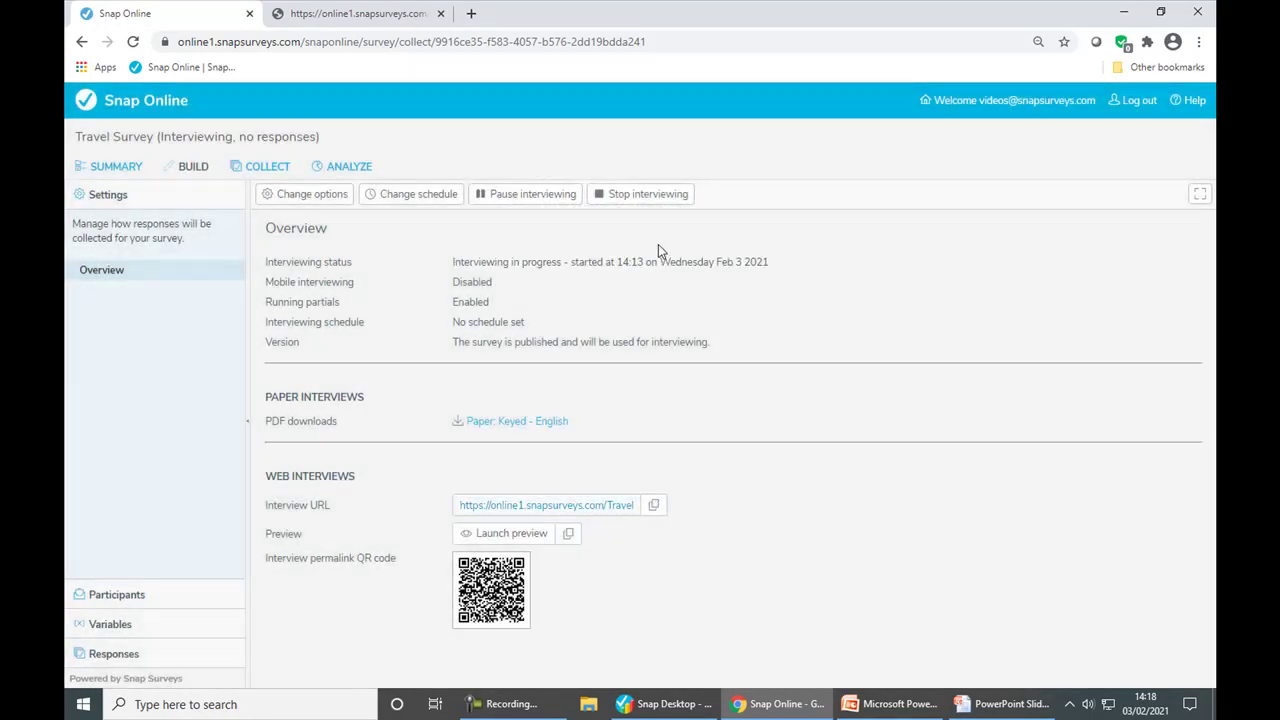